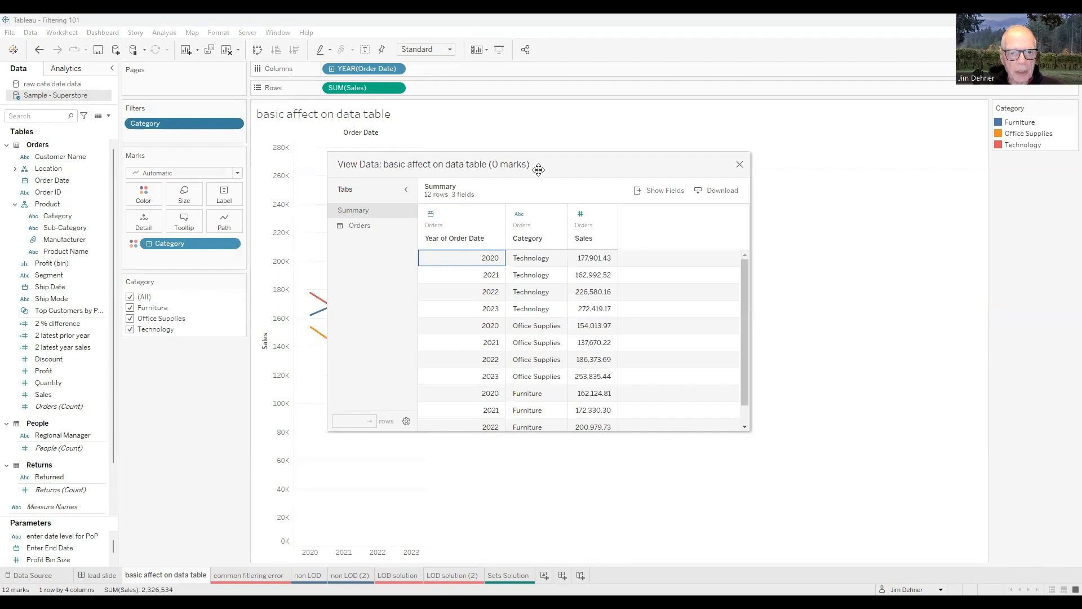
- Examine the unfiltered chart's summary data and its underlying Orders rows, keeping the data window clear of the chart
left_click_drag(538, 169, 694, 169)
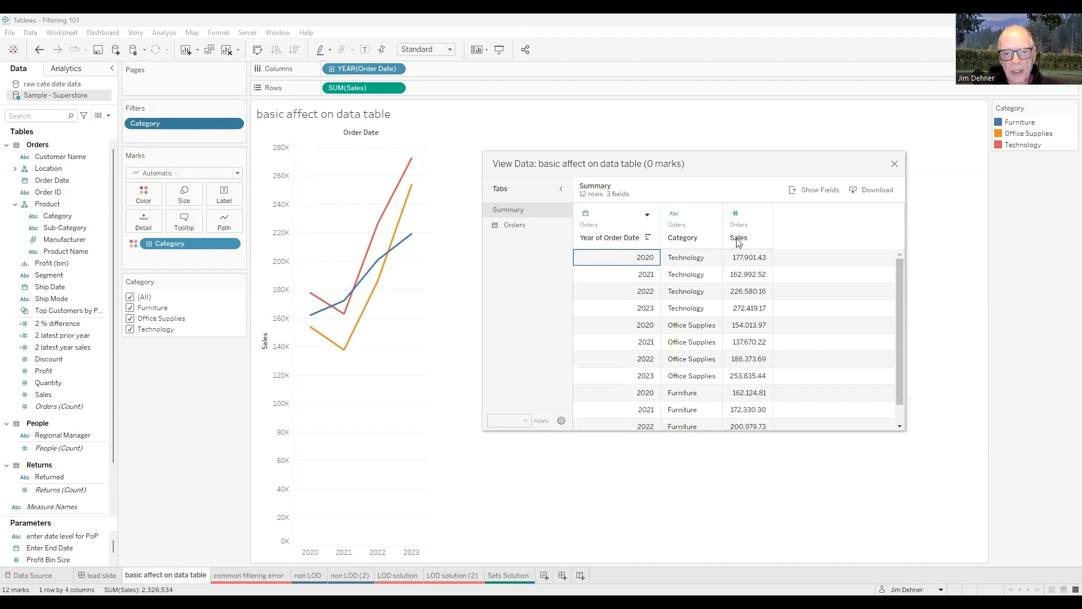
left_click(521, 226)
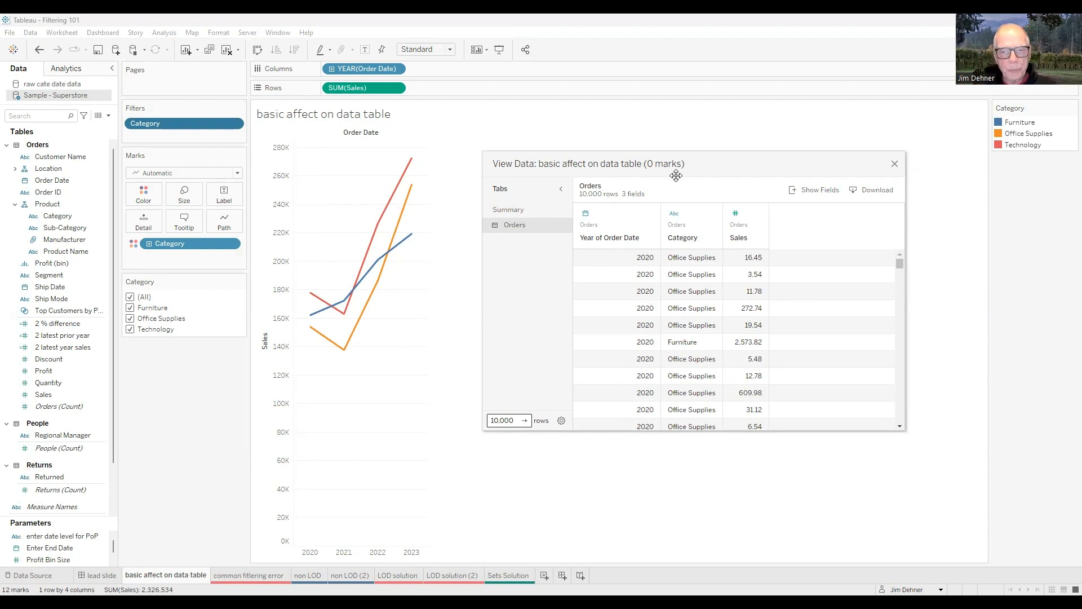
left_click(895, 164)
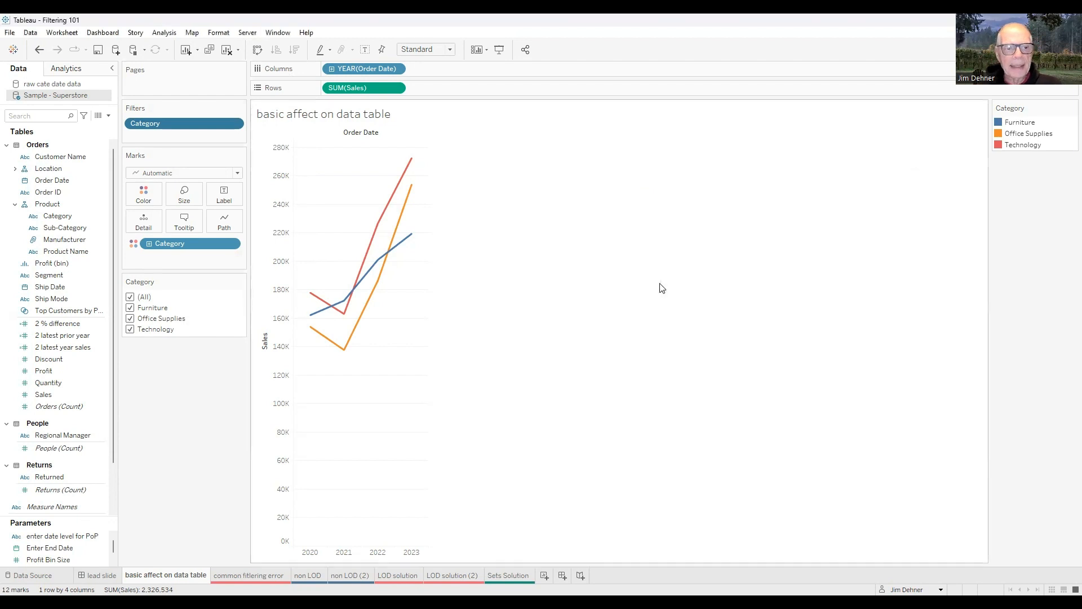
- Limit the Category filter to Furniture and examine the filtered chart's summary data and underlying Orders rows
left_click(130, 319)
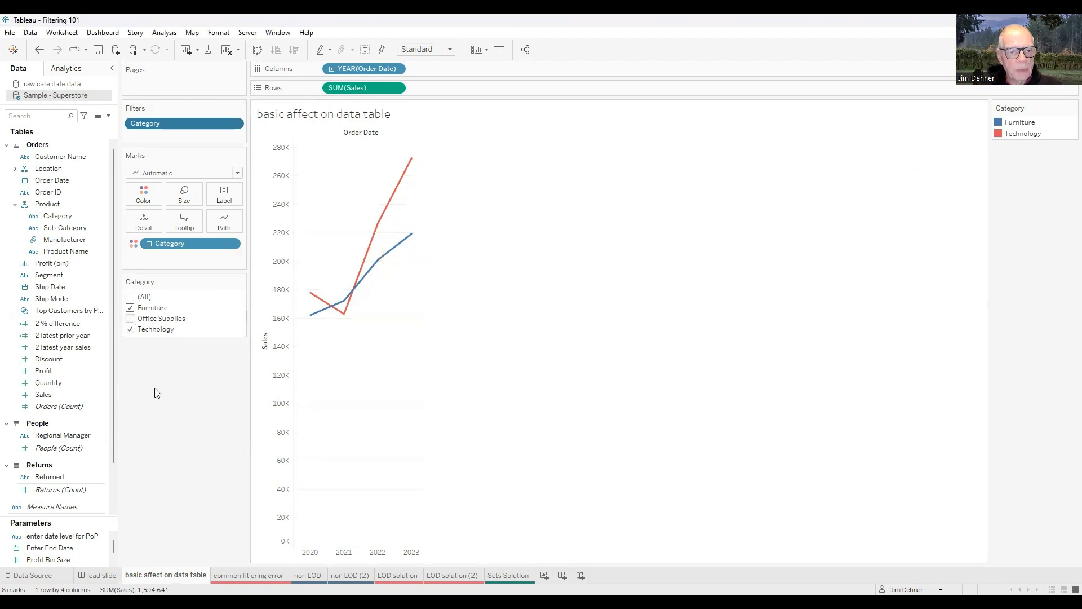
left_click(131, 330)
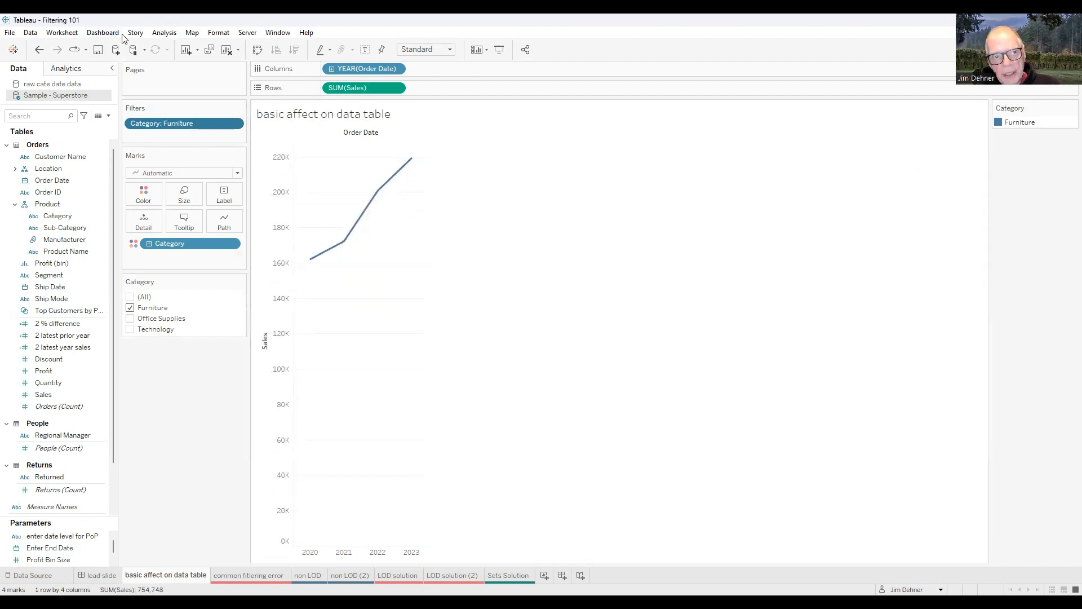
left_click(164, 33)
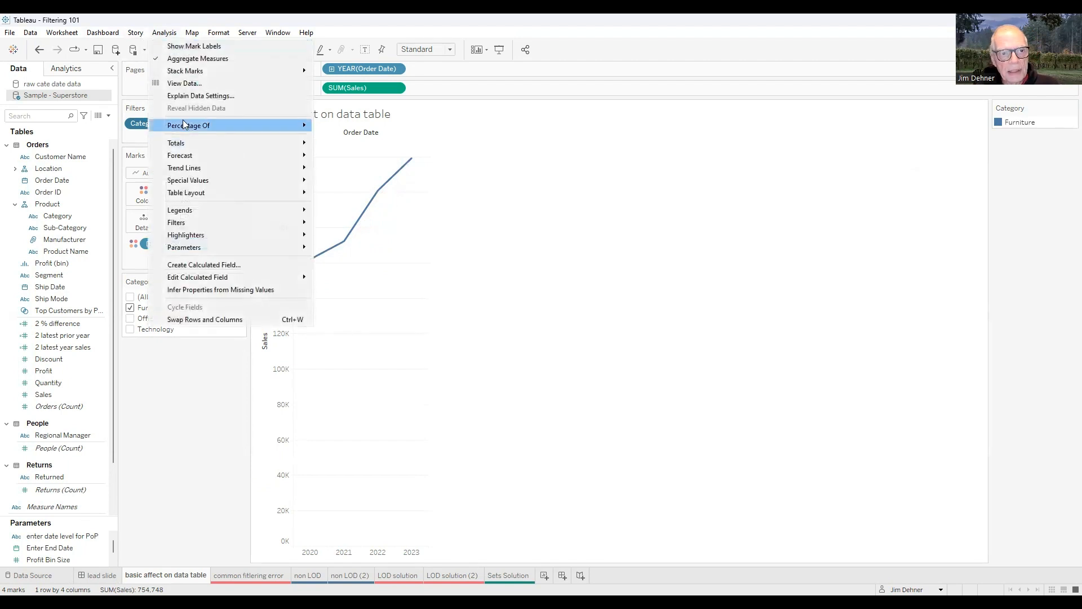
left_click(163, 85)
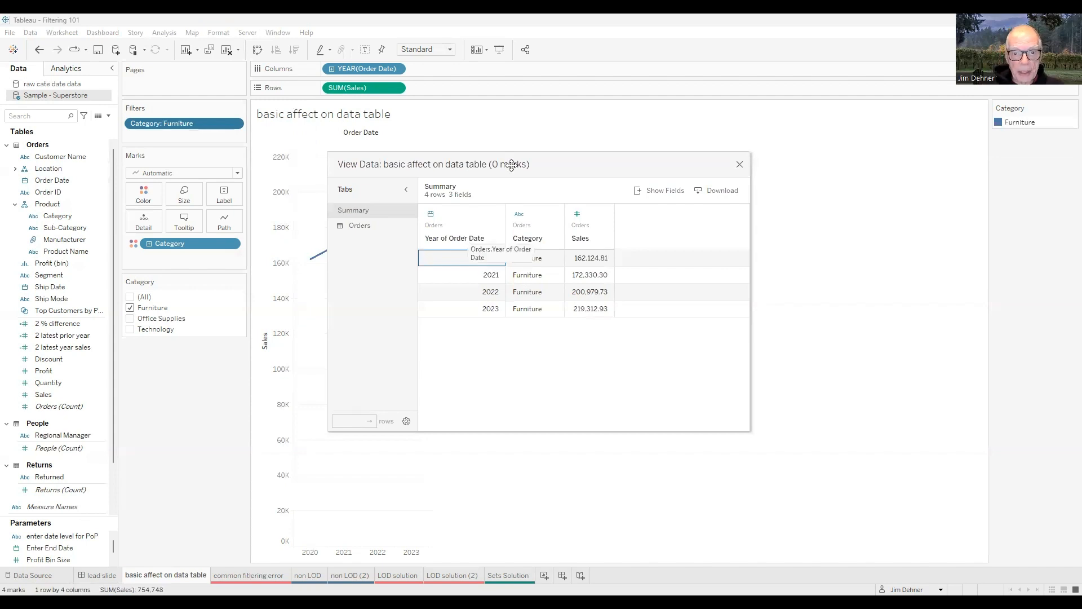
left_click_drag(674, 198, 836, 230)
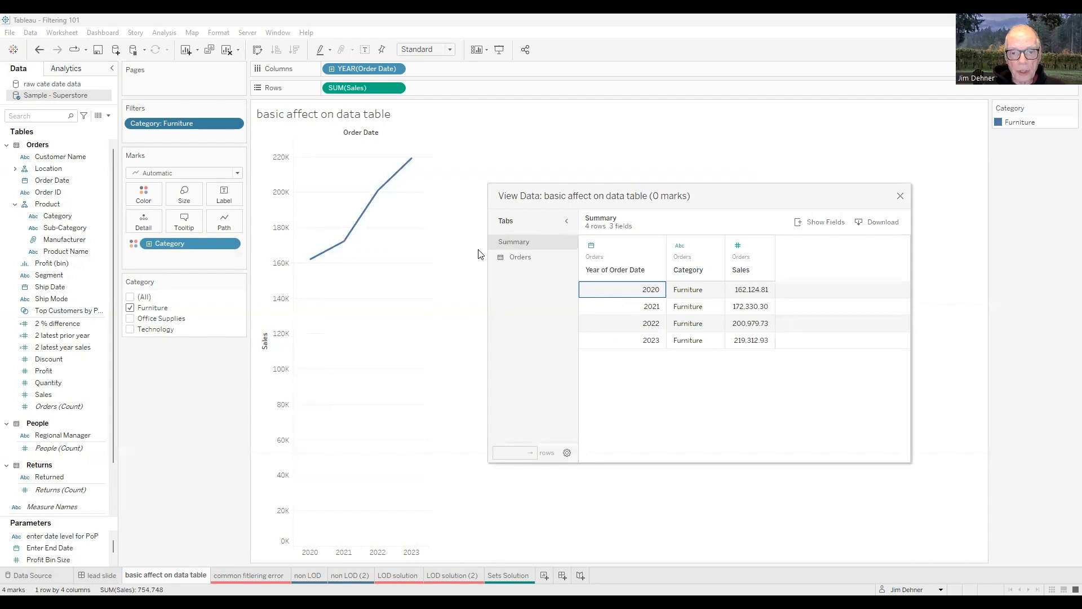
left_click(518, 257)
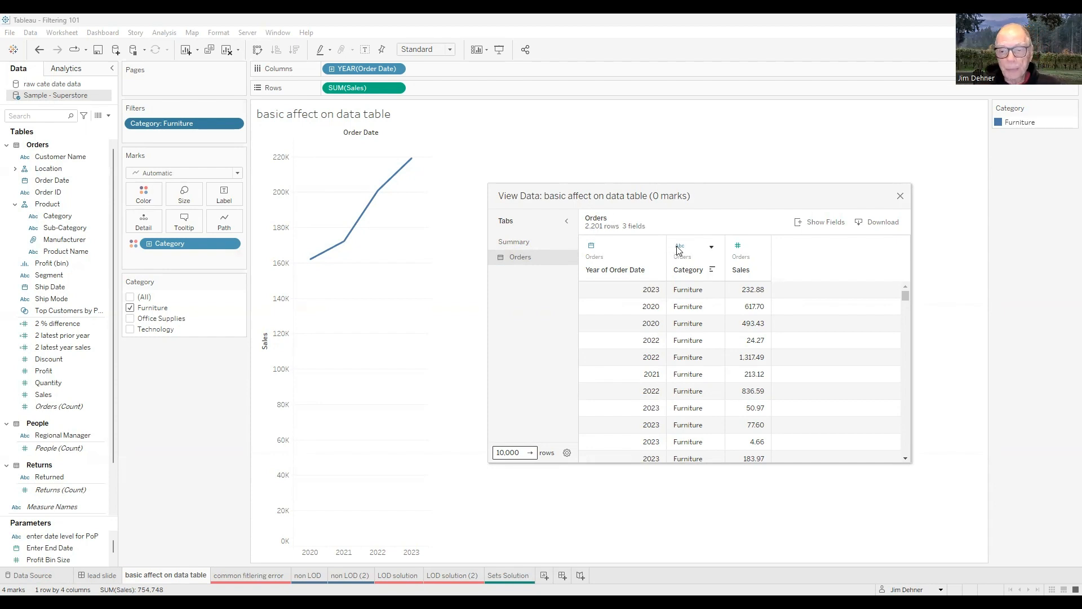
left_click(900, 197)
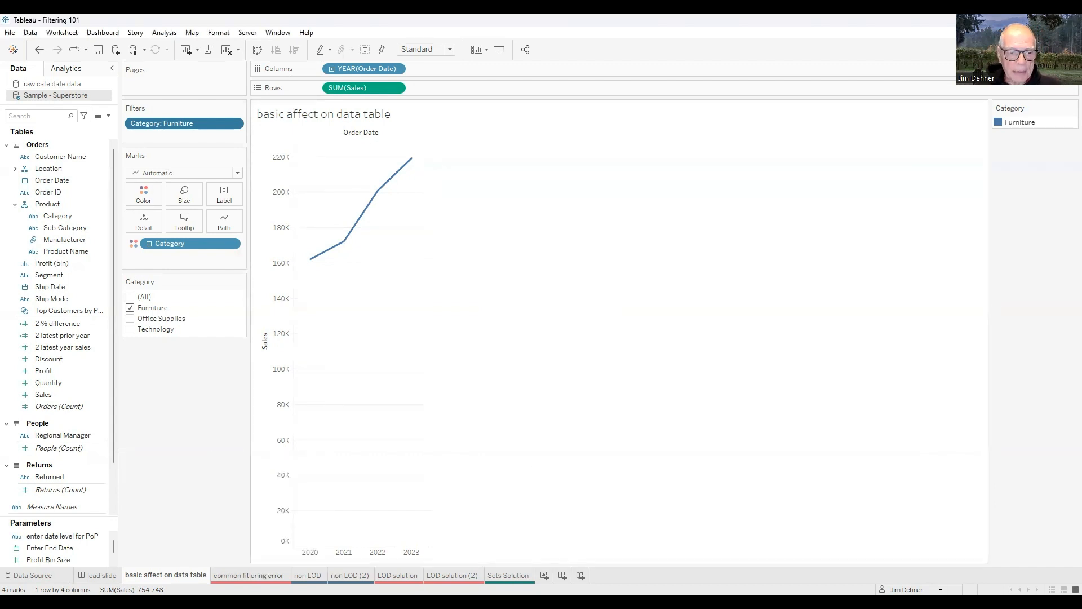
- On the common filtering error sheet, review the formula of the table calc % difference field without changing it
left_click(246, 574)
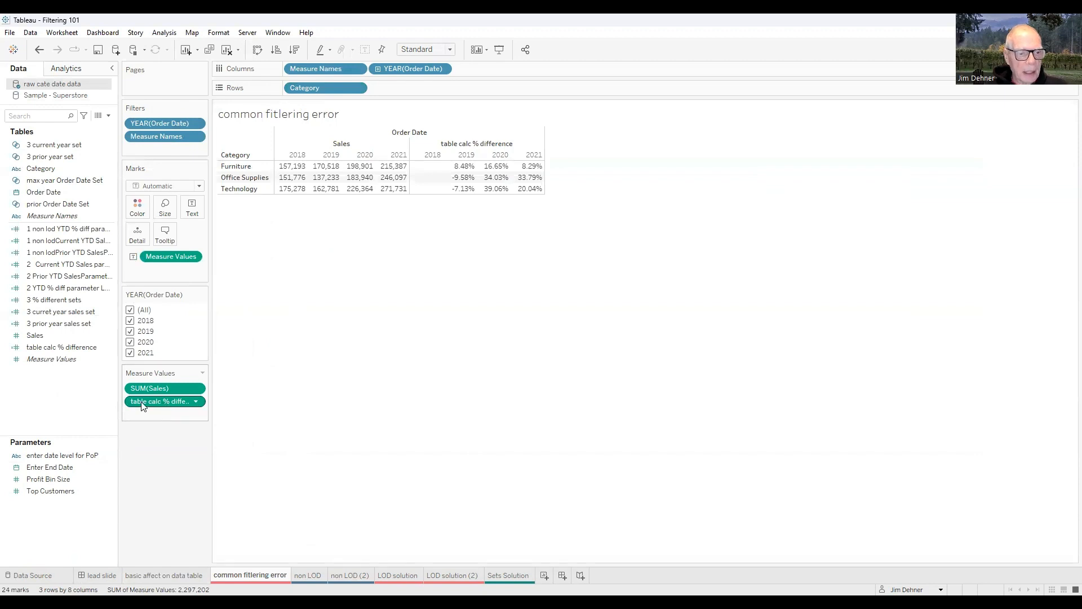
left_click(61, 353)
right_click(61, 352)
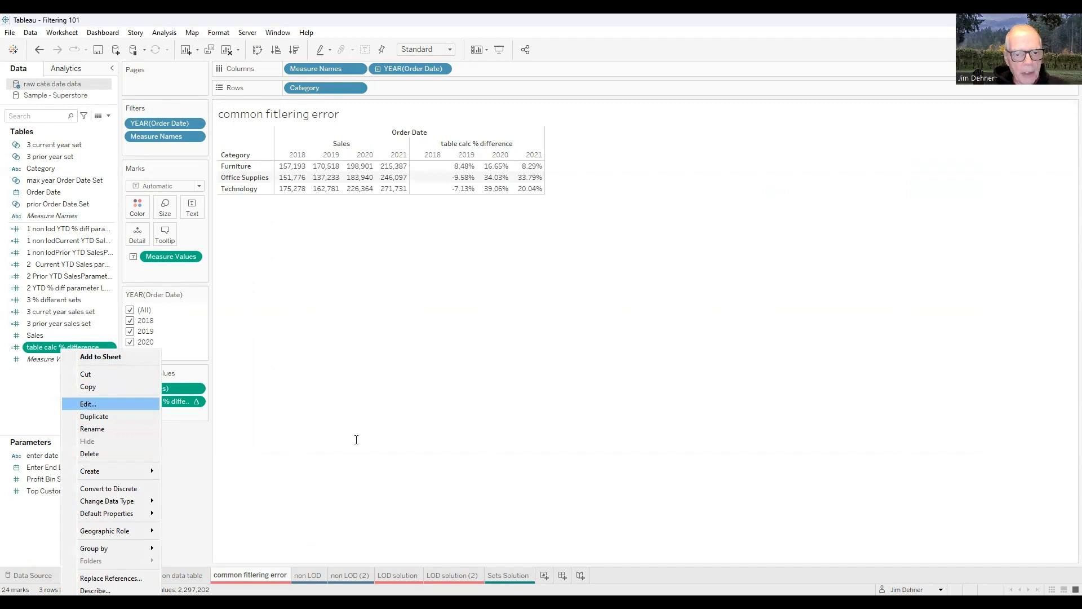
left_click(88, 404)
scroll(430, 500, "up", 5)
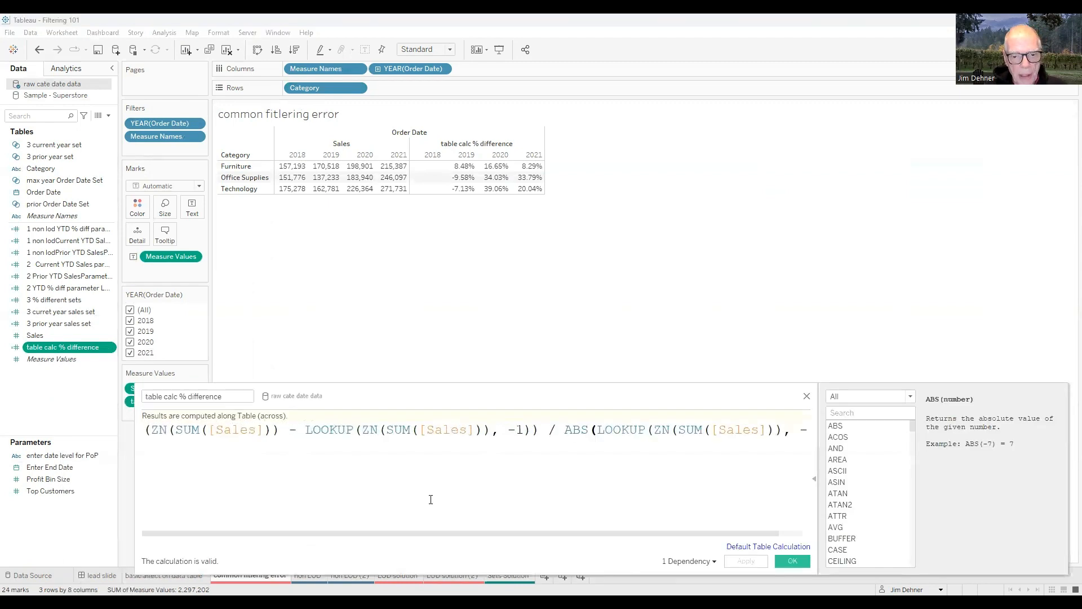
left_click(807, 397)
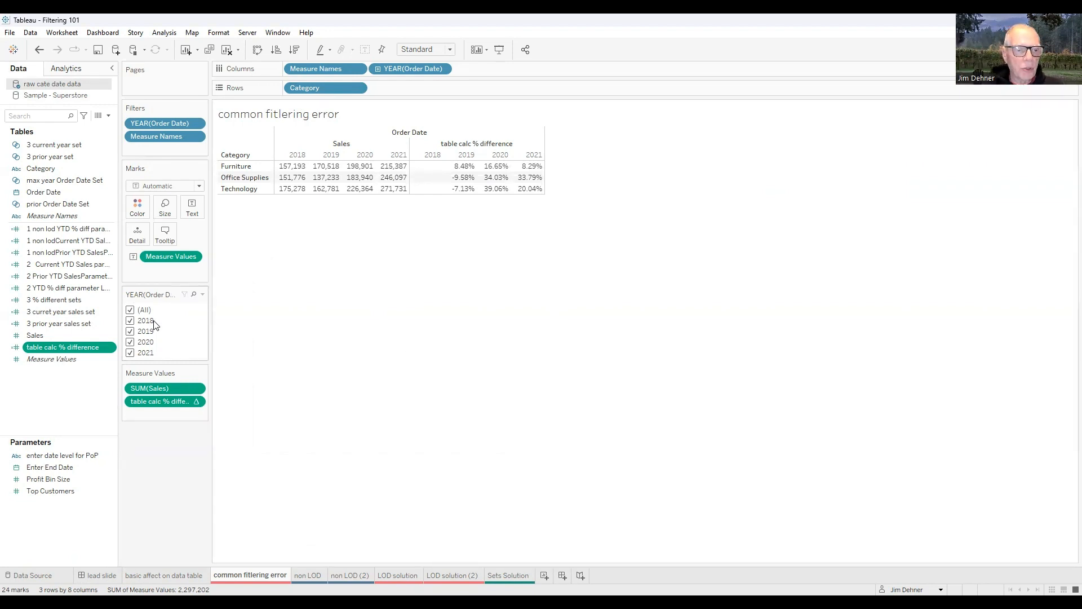
- Limit the order date year filter to 2021 only and examine the sheet's summary and full underlying data
left_click(130, 311)
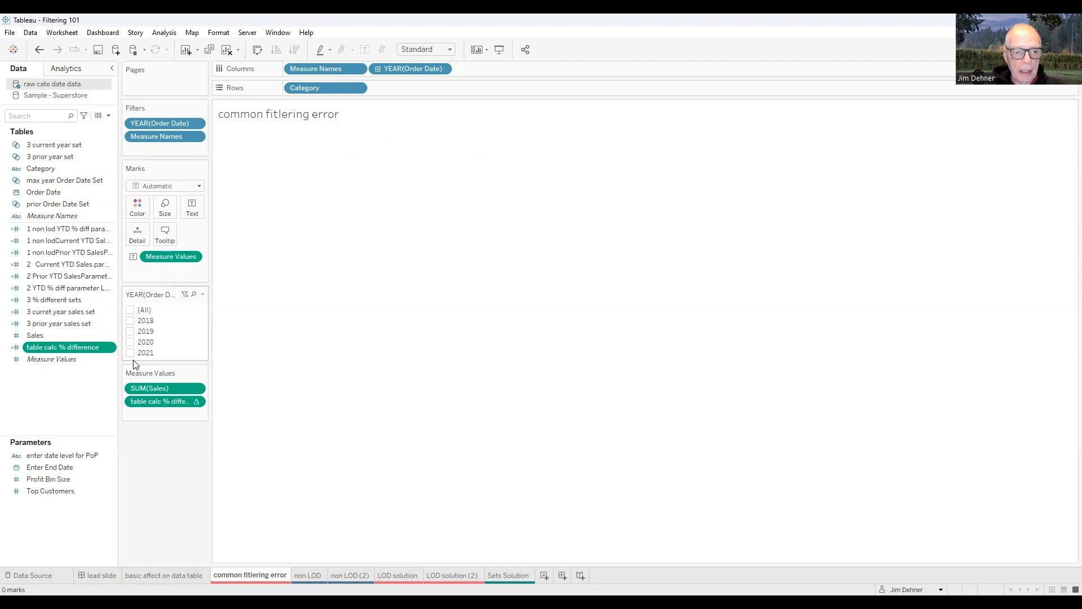
left_click(131, 352)
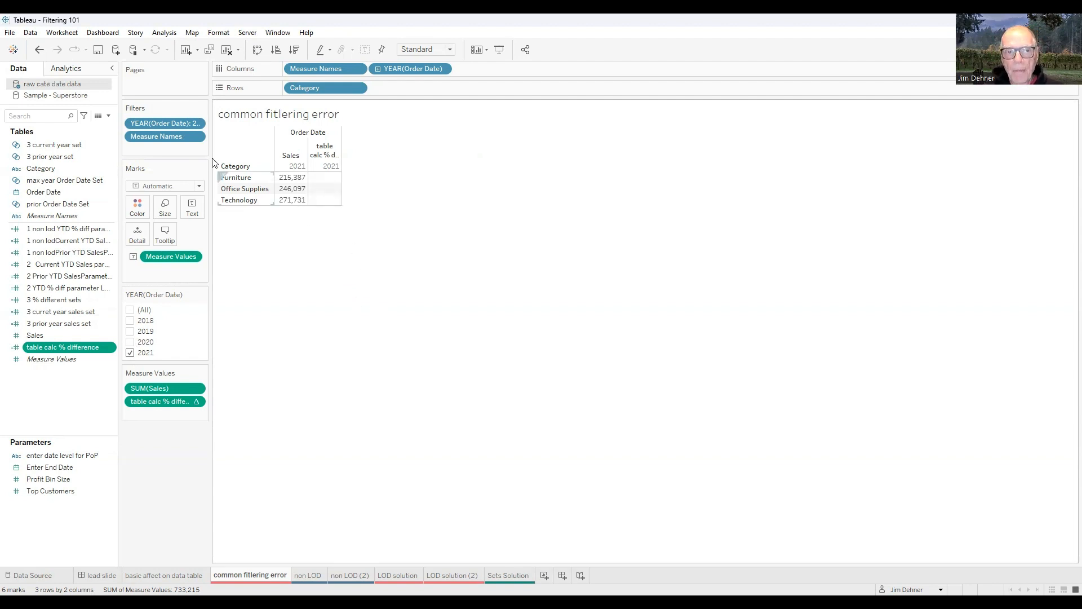
left_click(166, 34)
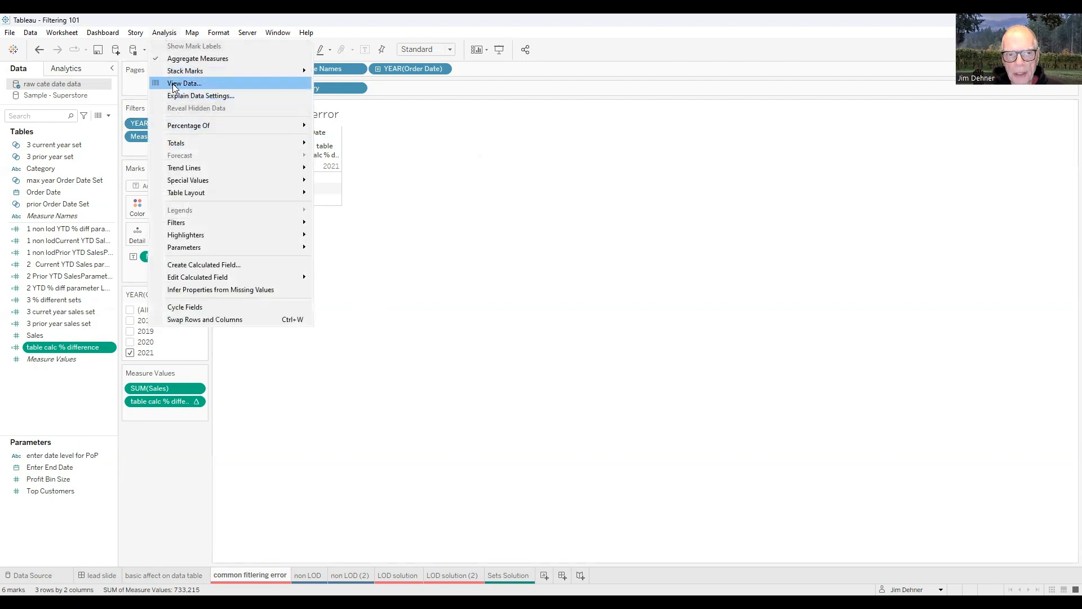
left_click(174, 85)
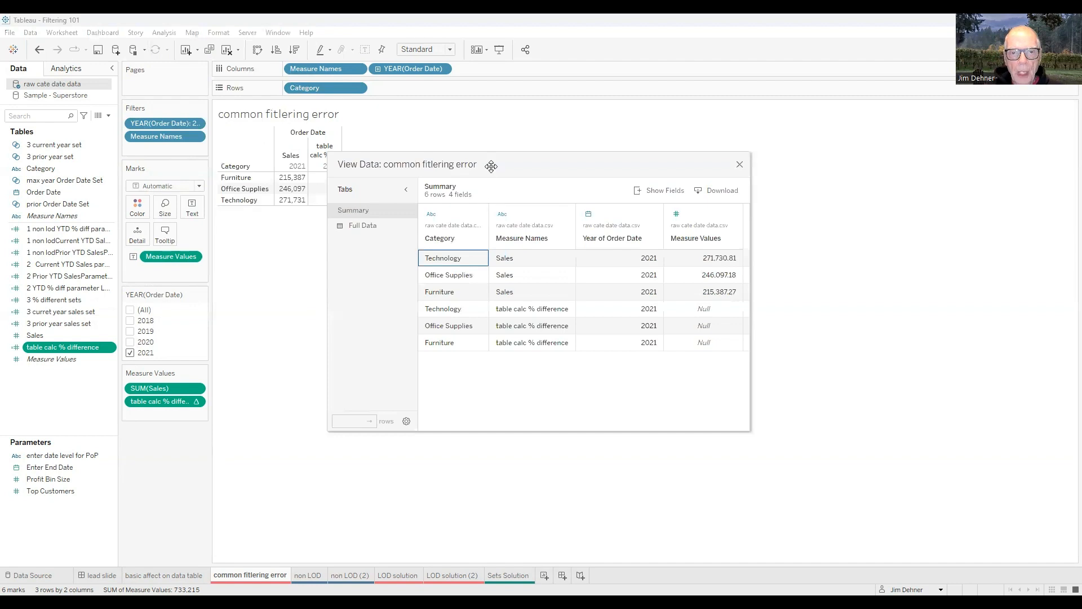
left_click_drag(583, 167, 656, 149)
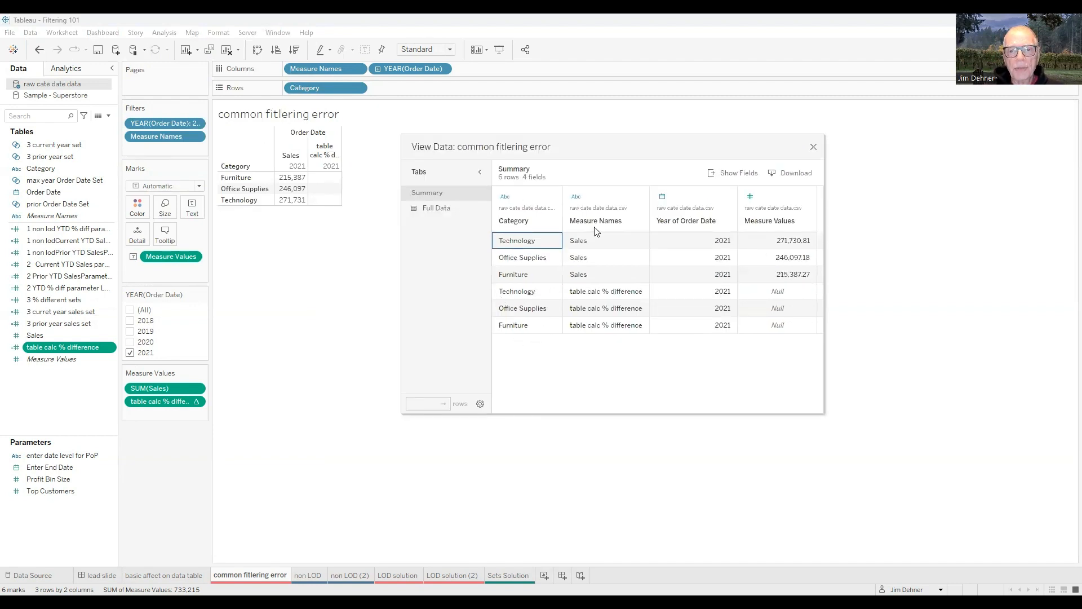
left_click(434, 207)
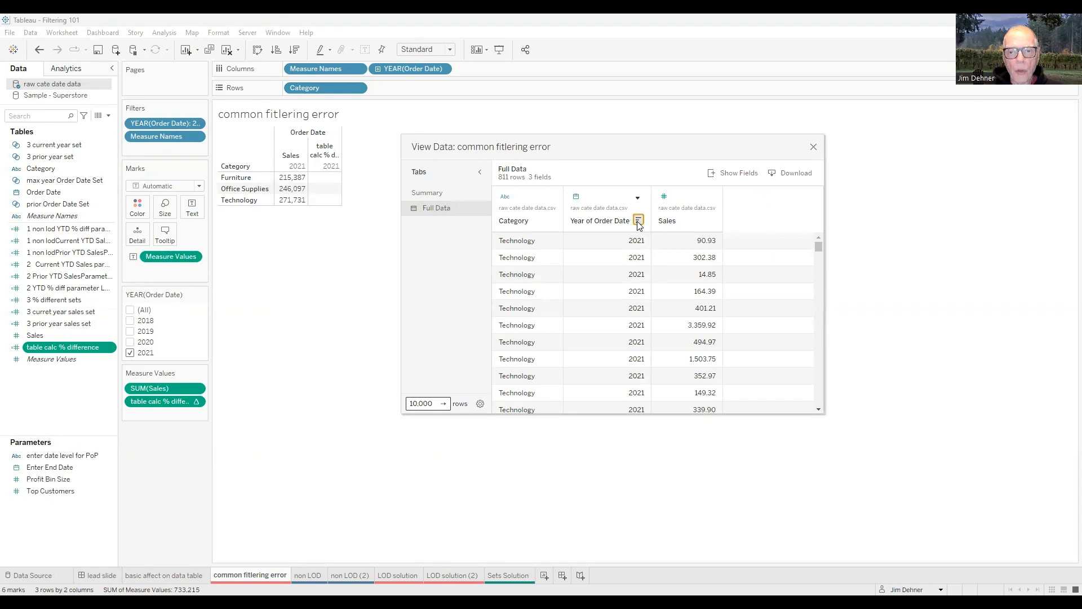
left_click(638, 222)
left_click(638, 221)
left_click(814, 147)
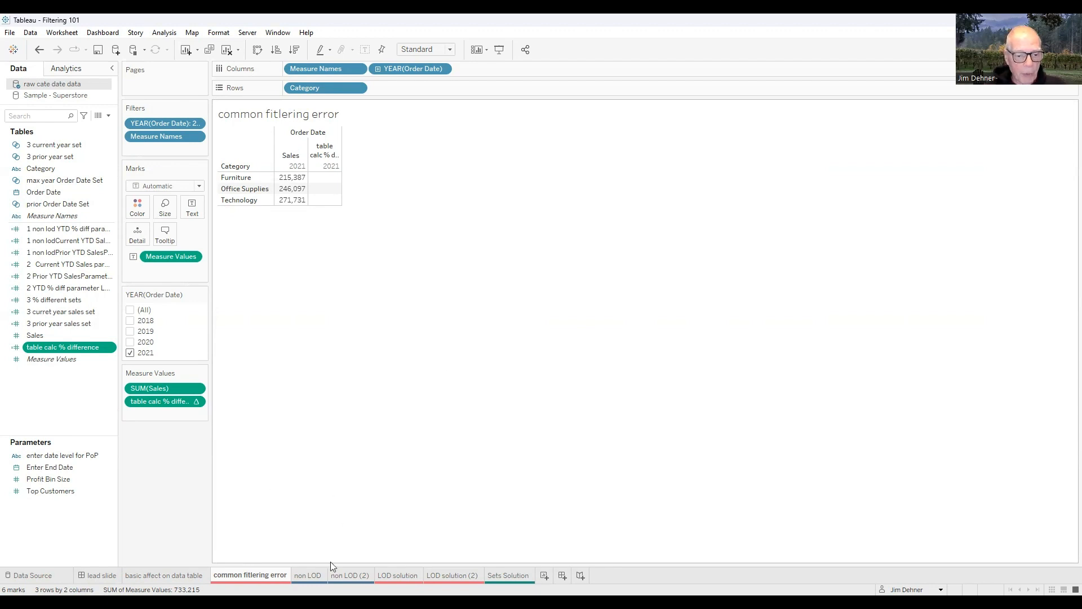
- On the non LOD sheet, search the data fields for "1" and widen the field list to show longer names
left_click(308, 575)
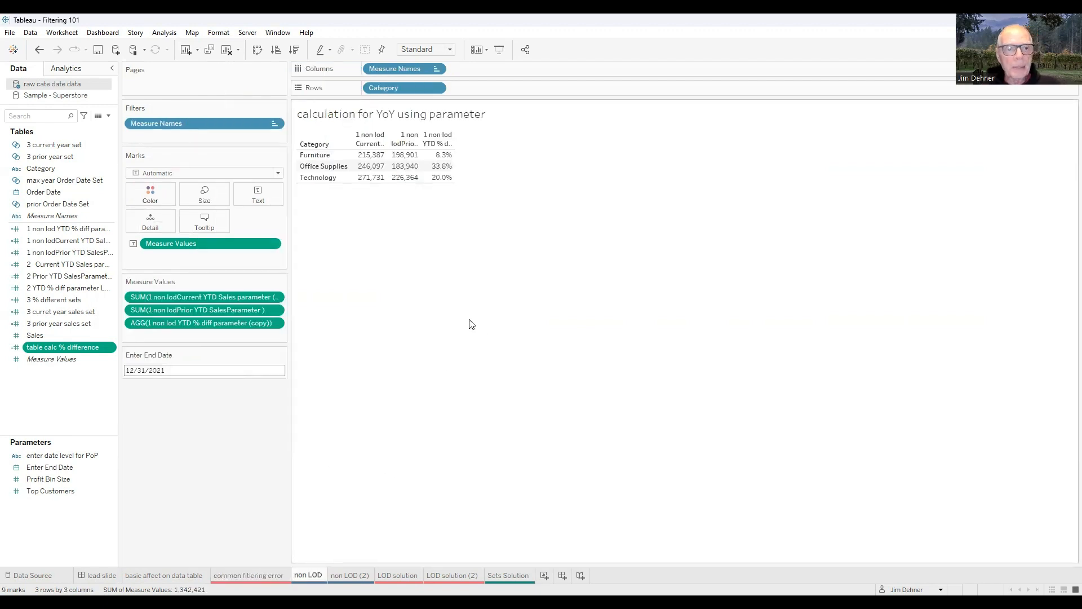
left_click(33, 118)
type("1")
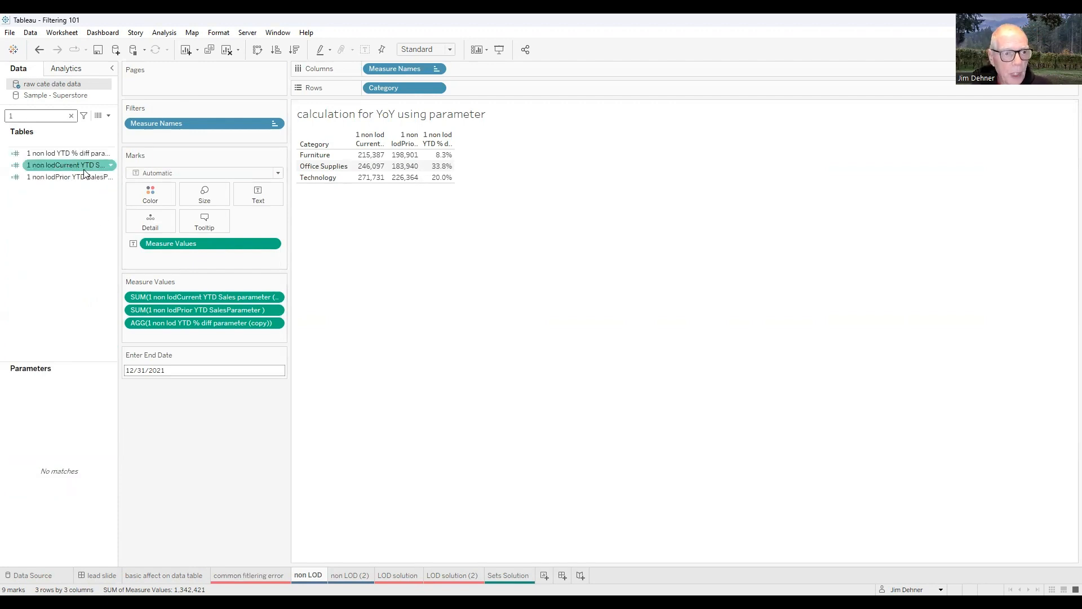
left_click_drag(116, 171, 159, 170)
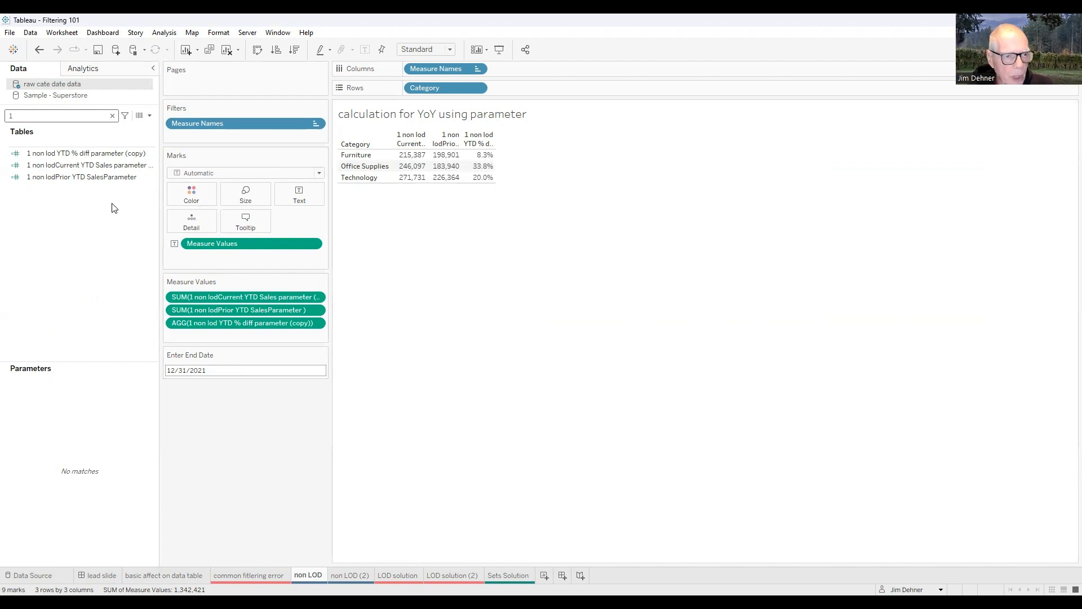
- Review the formula of the 1 non lodCurrent YTD Sales parameter (copy) field in enlarged text, leaving it unchanged
right_click(62, 167)
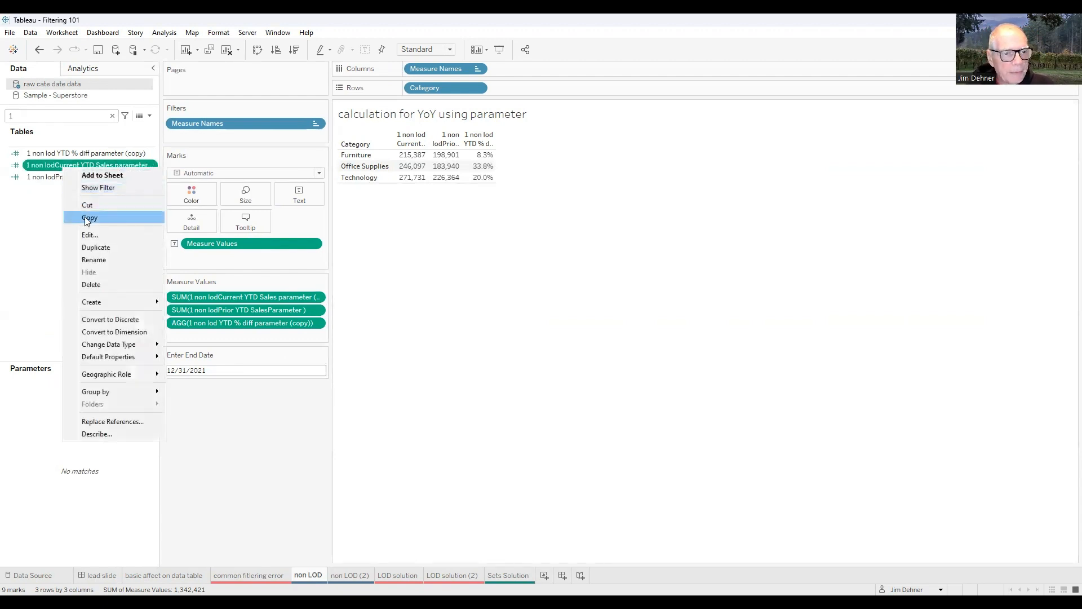
left_click(87, 234)
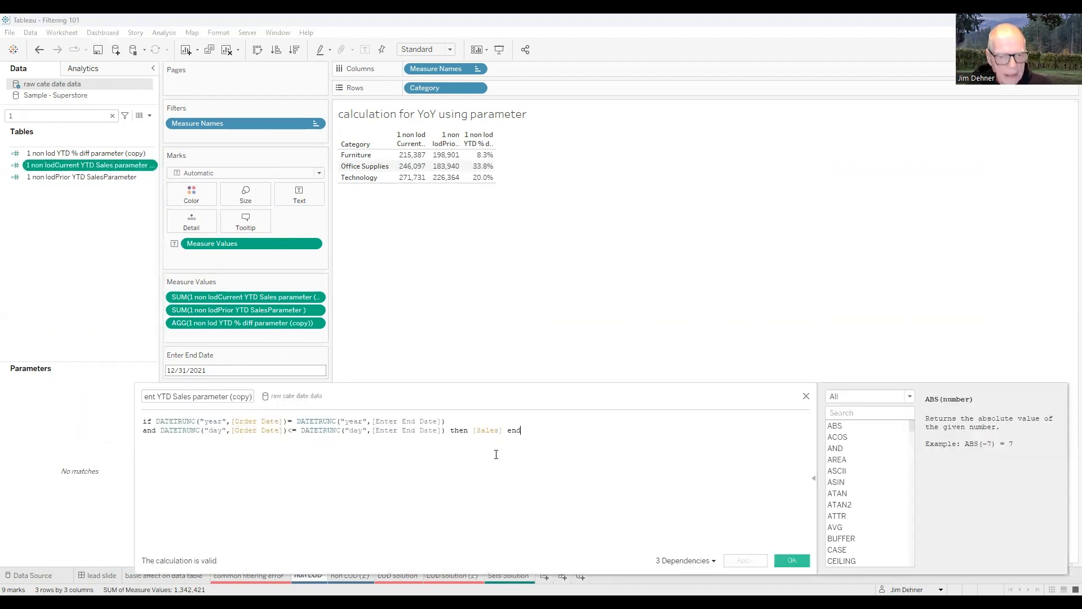
scroll(513, 487, "up", 1)
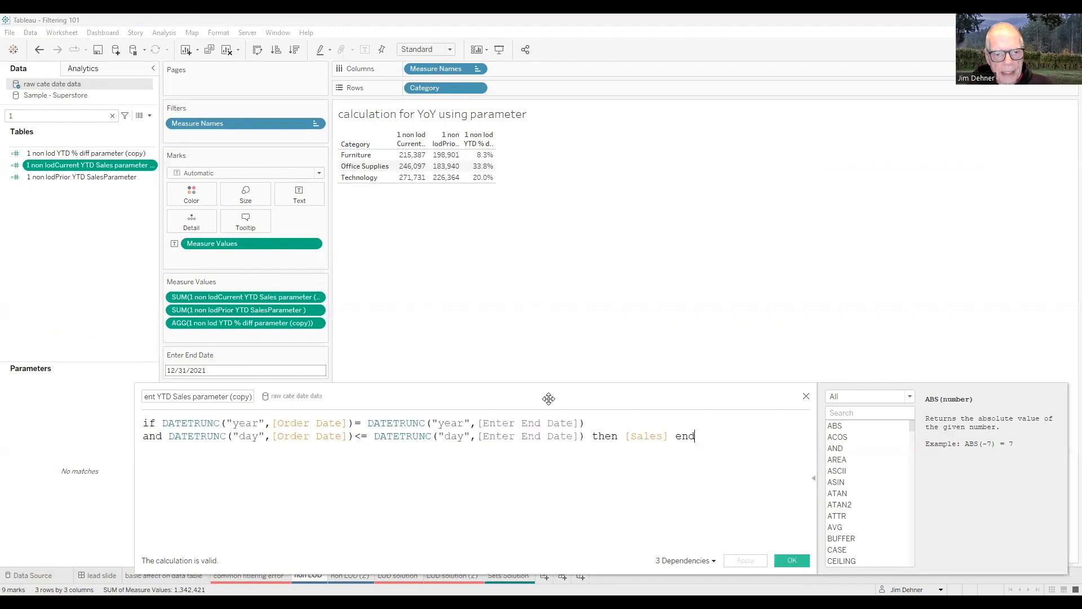
left_click_drag(549, 400, 675, 288)
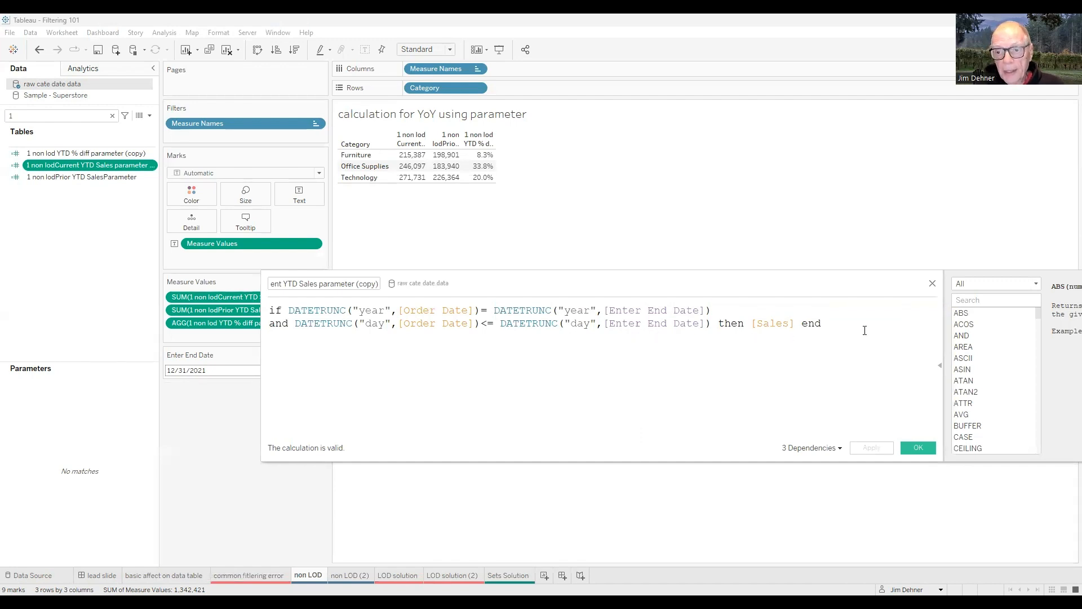
left_click(933, 283)
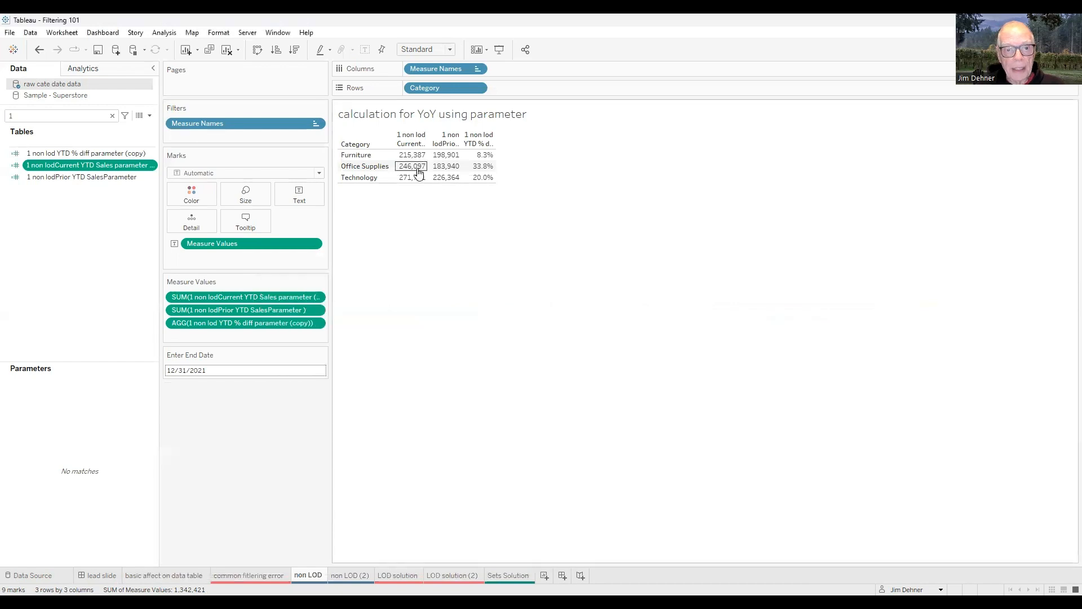
- Review the formula of the 1 non lodPrior YTD SalesParameter field and leave it unchanged
left_click(67, 177, "ctrl")
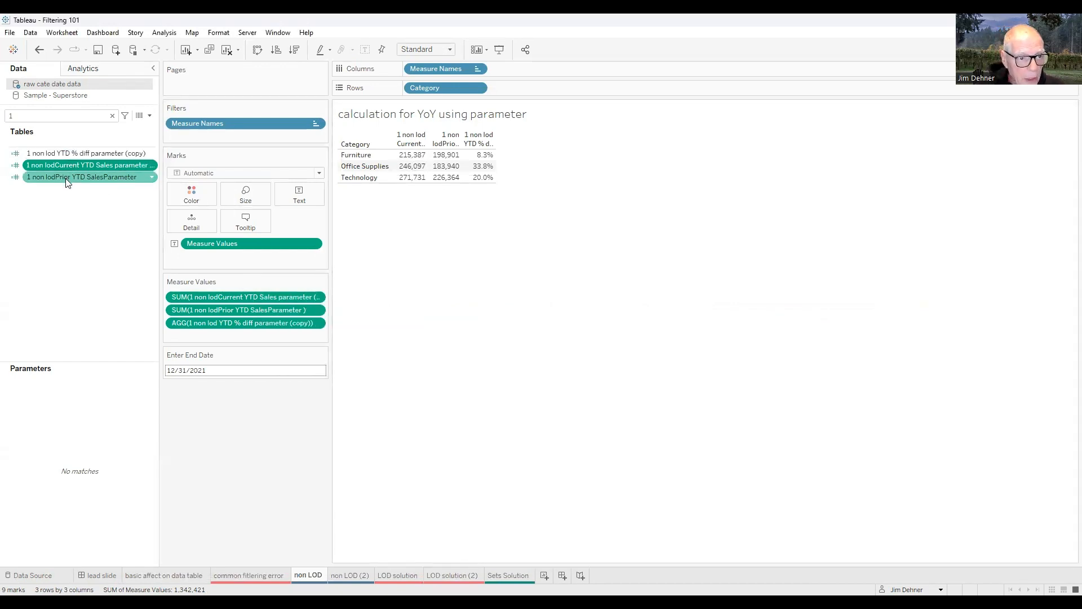
right_click(67, 180)
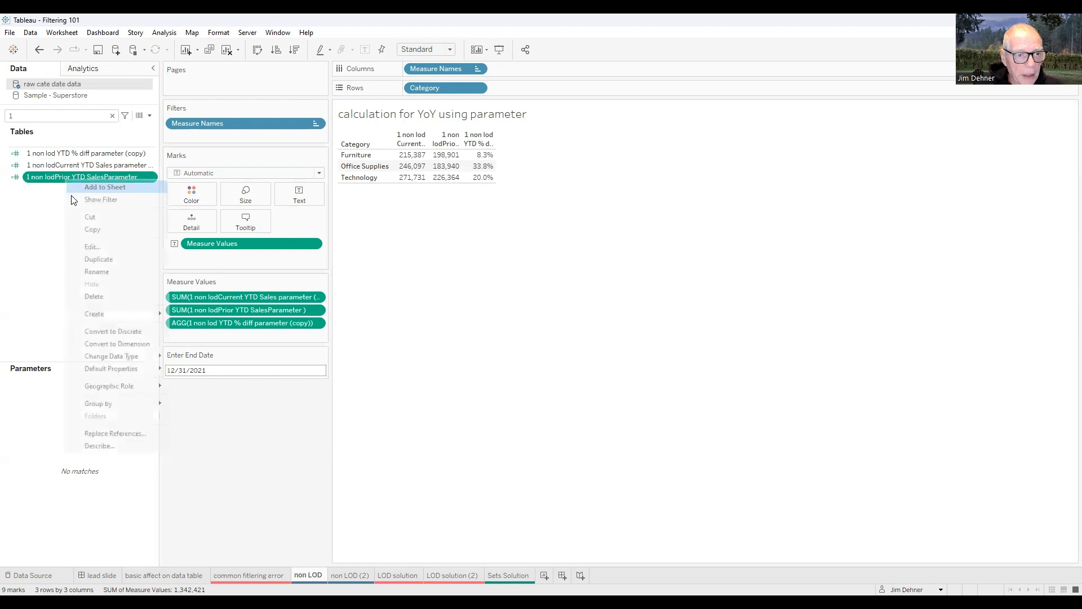
left_click(90, 247)
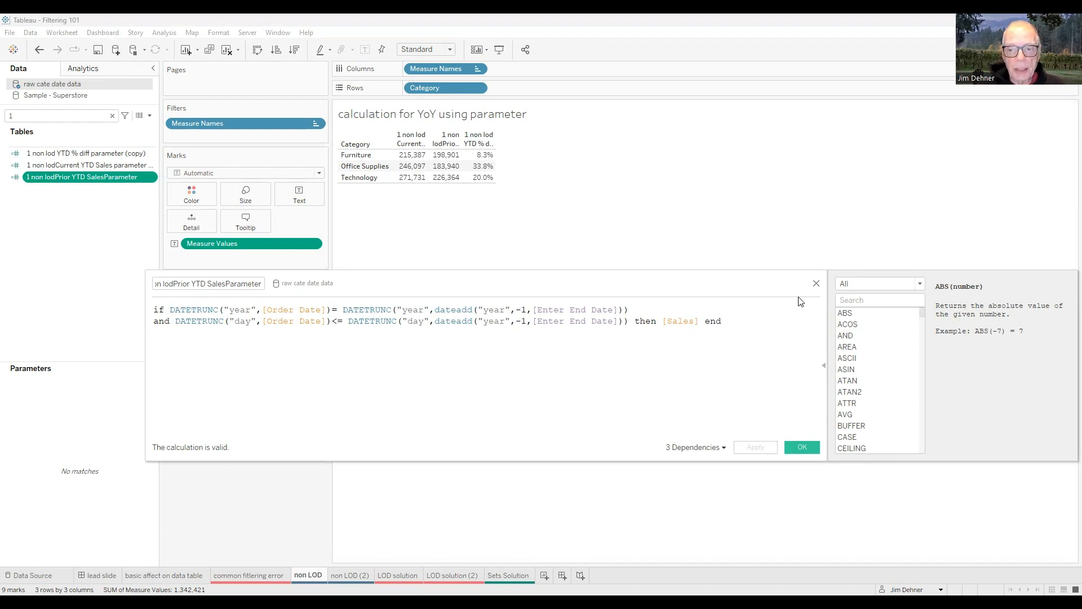
left_click(818, 284)
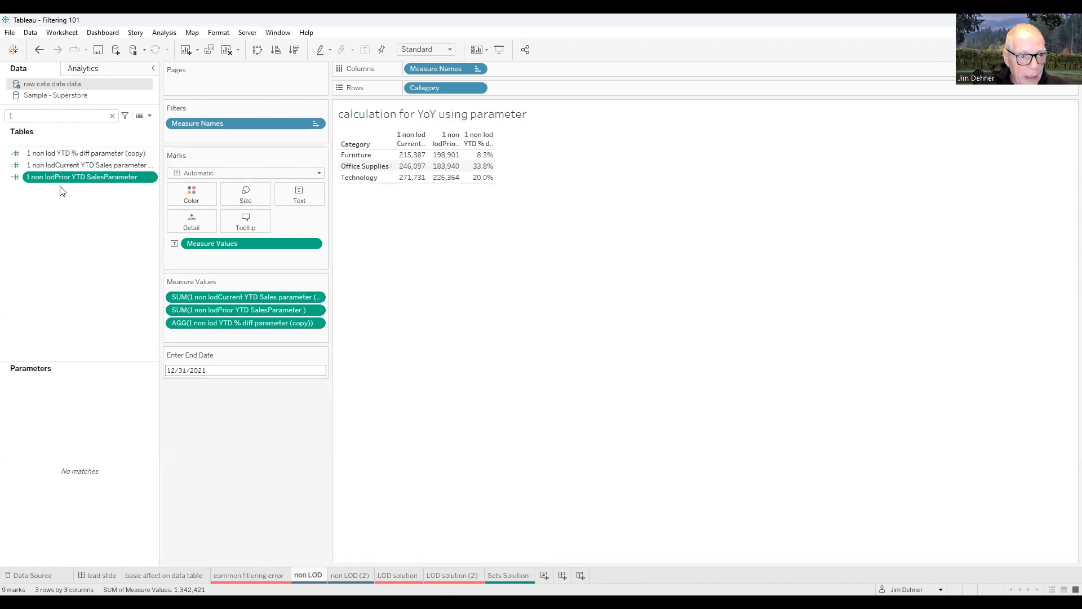
- Review the 1 non lod YTD % diff parameter (copy) formula, splitting it before the division for readability, and close it without saving
right_click(73, 157)
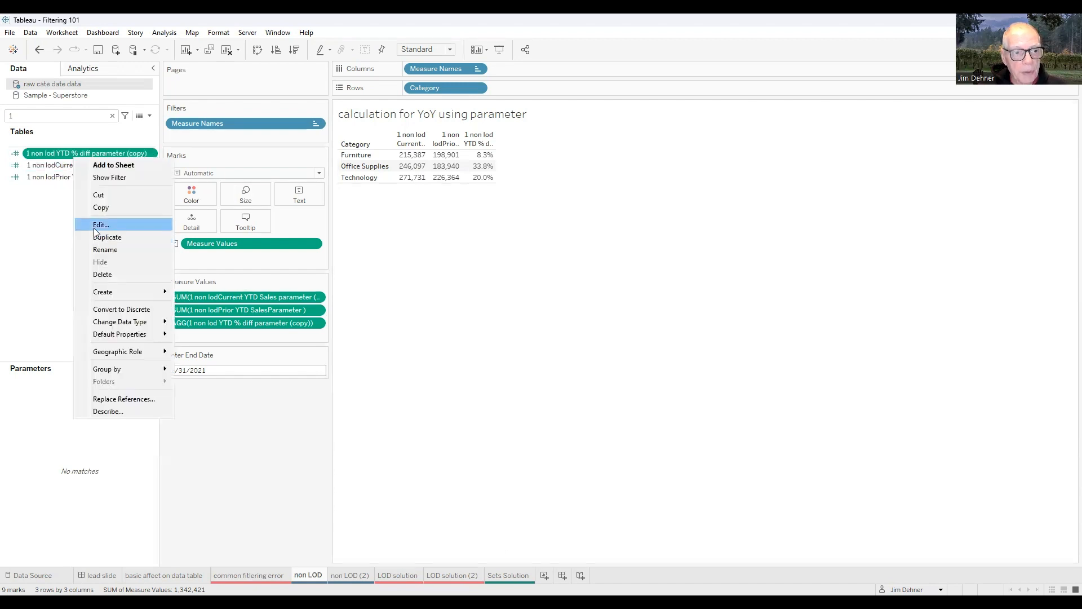
left_click(99, 225)
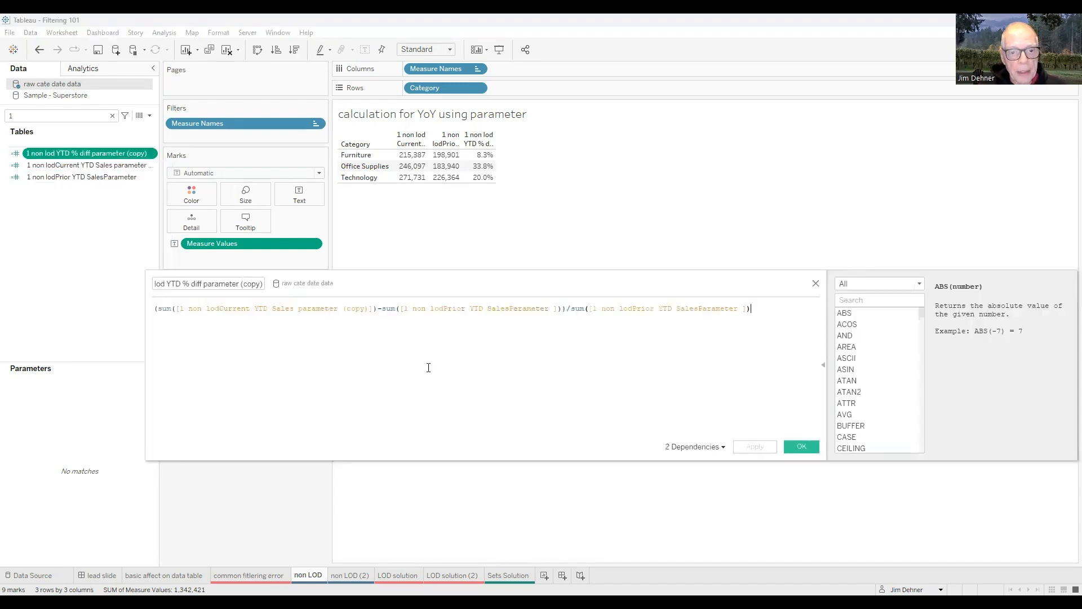
left_click(567, 309)
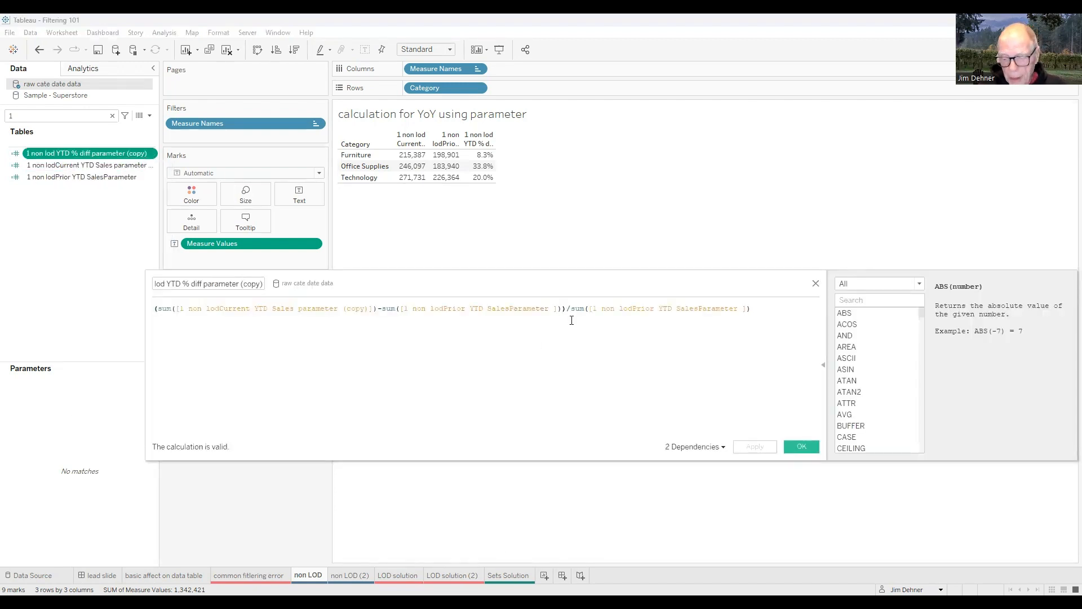
key("Return")
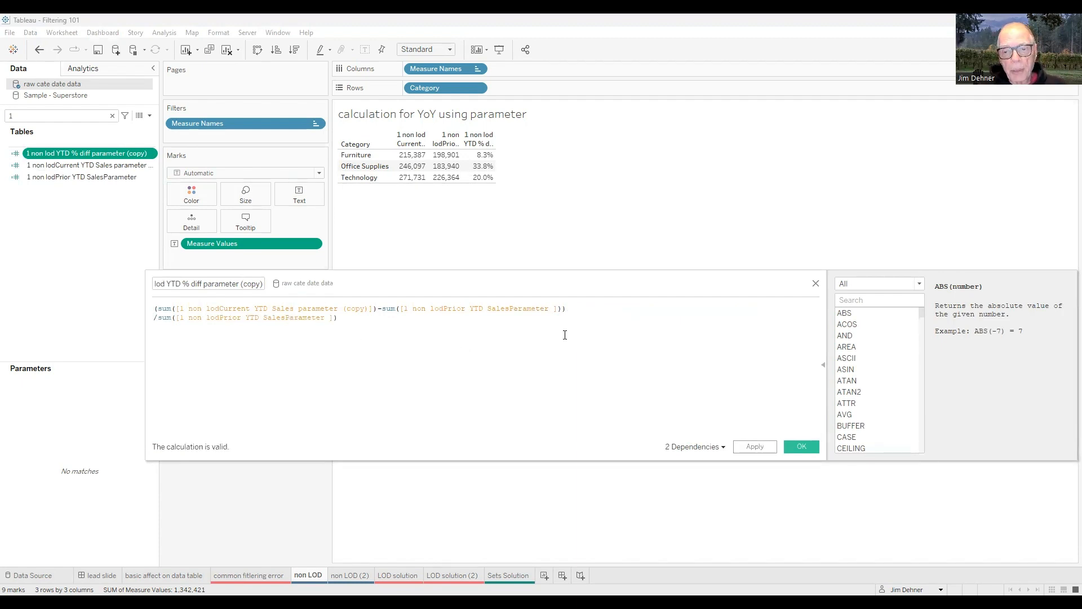
left_click(815, 284)
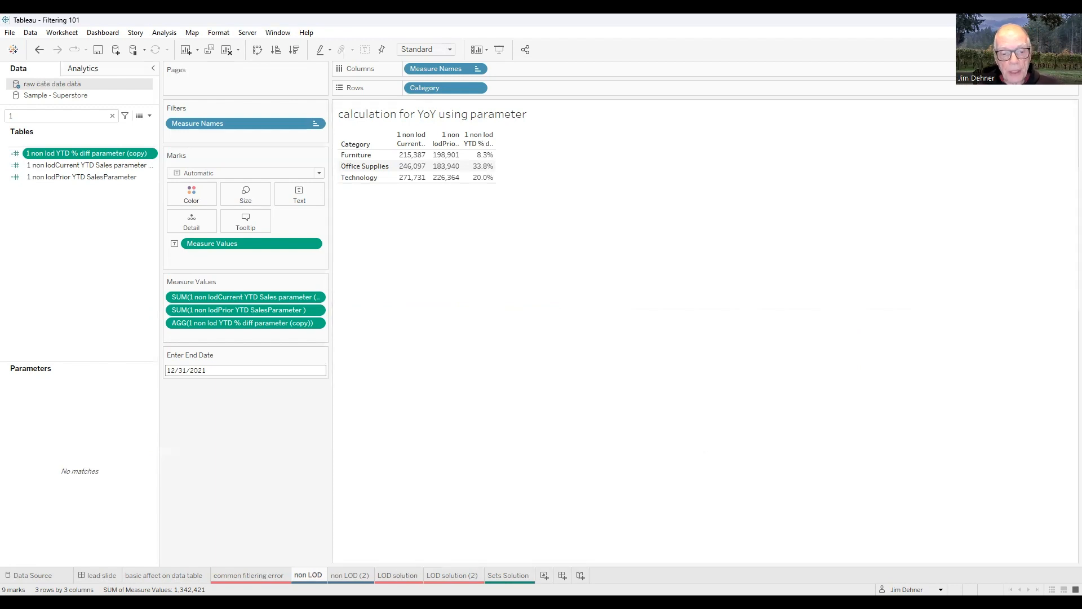
- Switch to the LOD solution sheet and search the data fields for "2"
left_click(397, 575)
left_click(43, 117)
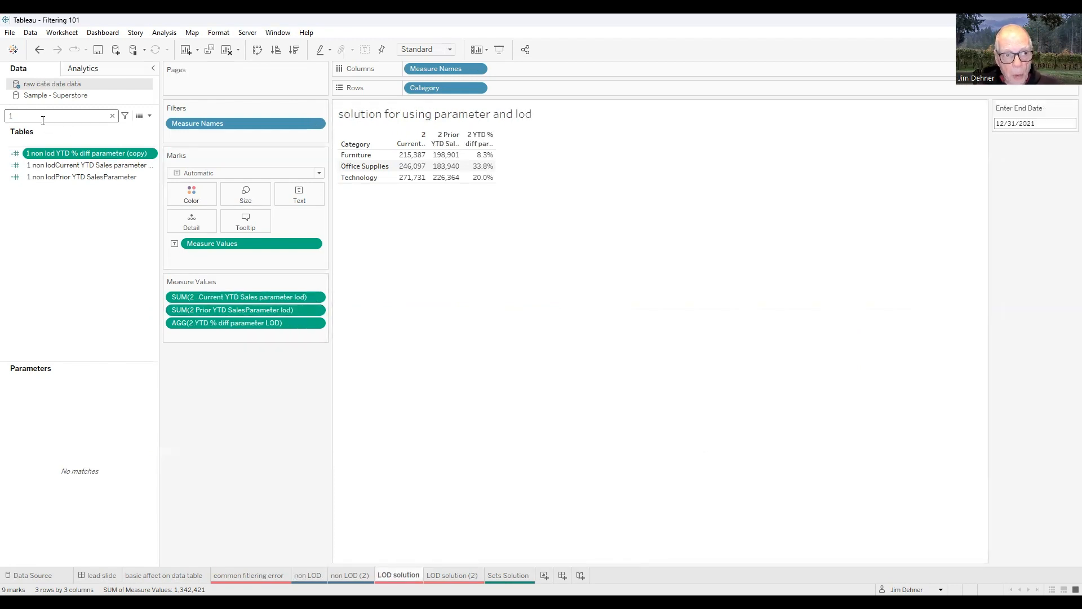
type("1")
key("BackSpace")
type("2")
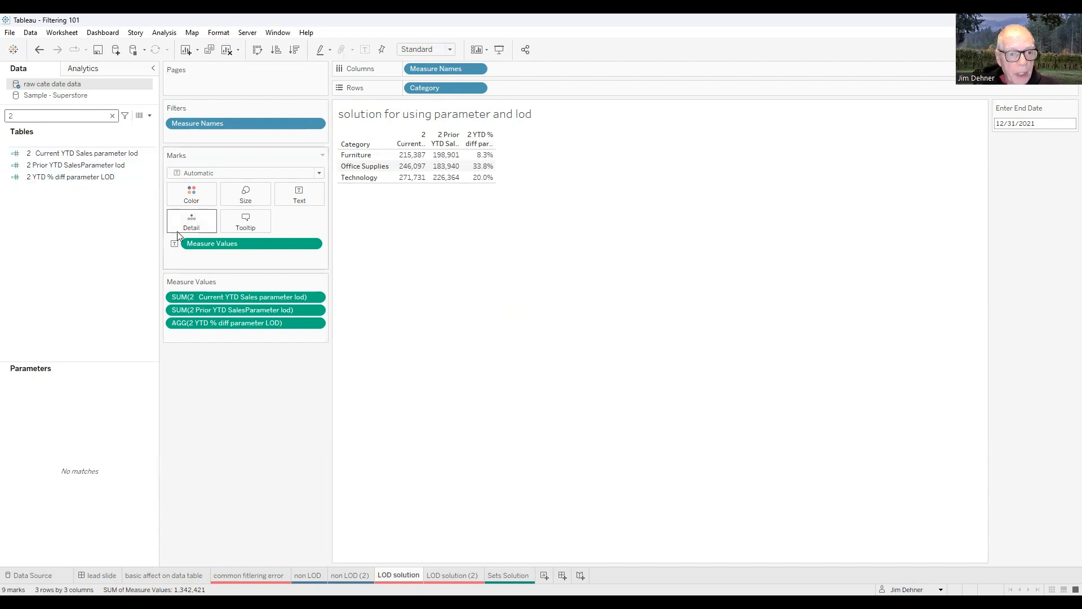
- Review the FIXED formula of the 2 Current YTD Sales parameter lod field, highlighting its IF condition and Sales result, and close it unchanged
left_click(59, 153)
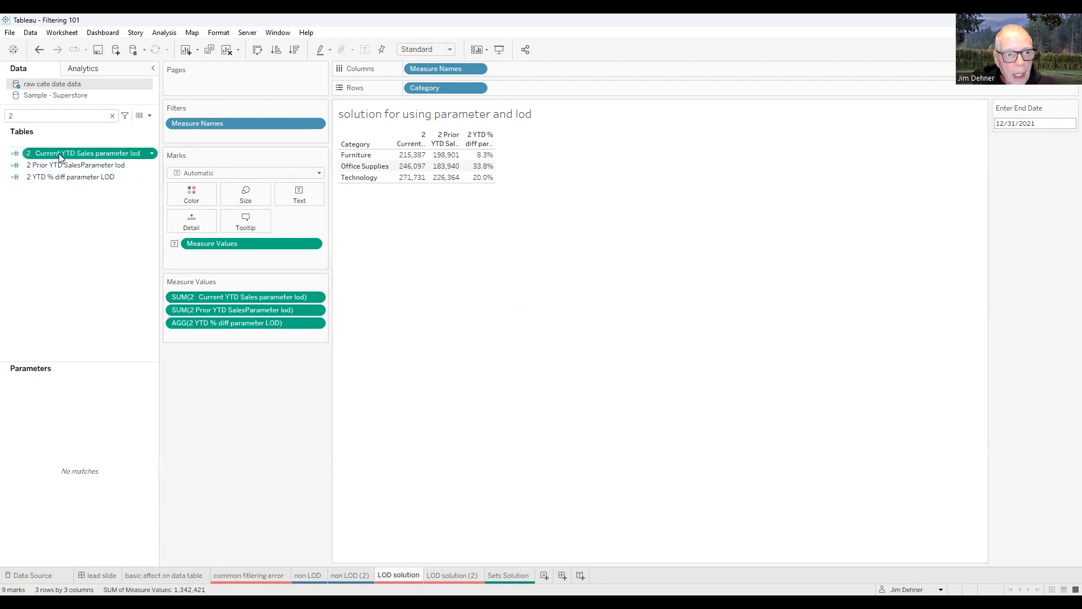
right_click(58, 153)
left_click(86, 222)
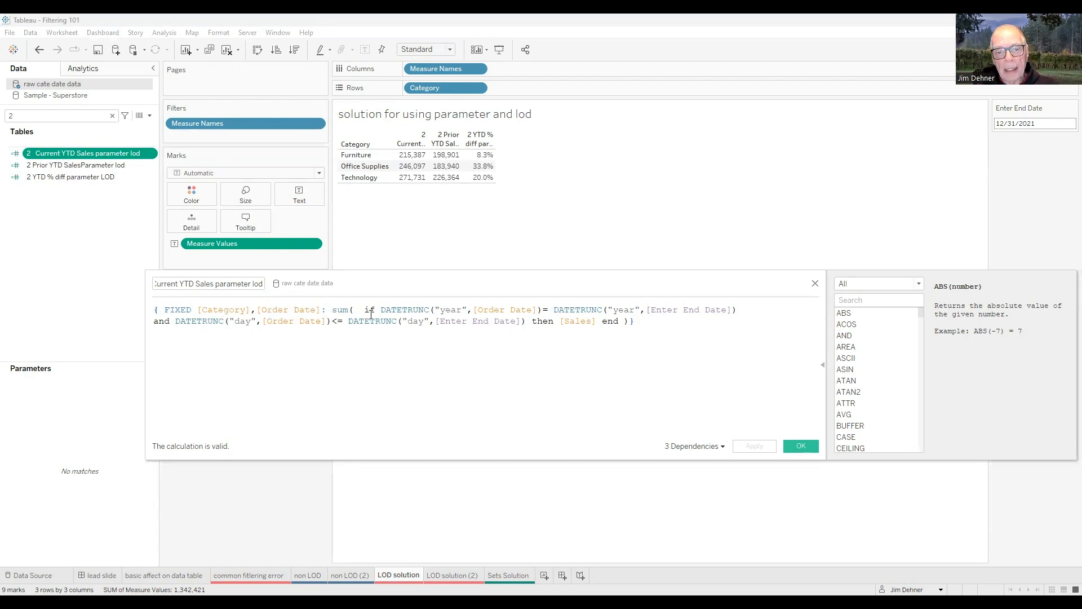
left_click_drag(364, 309, 432, 306)
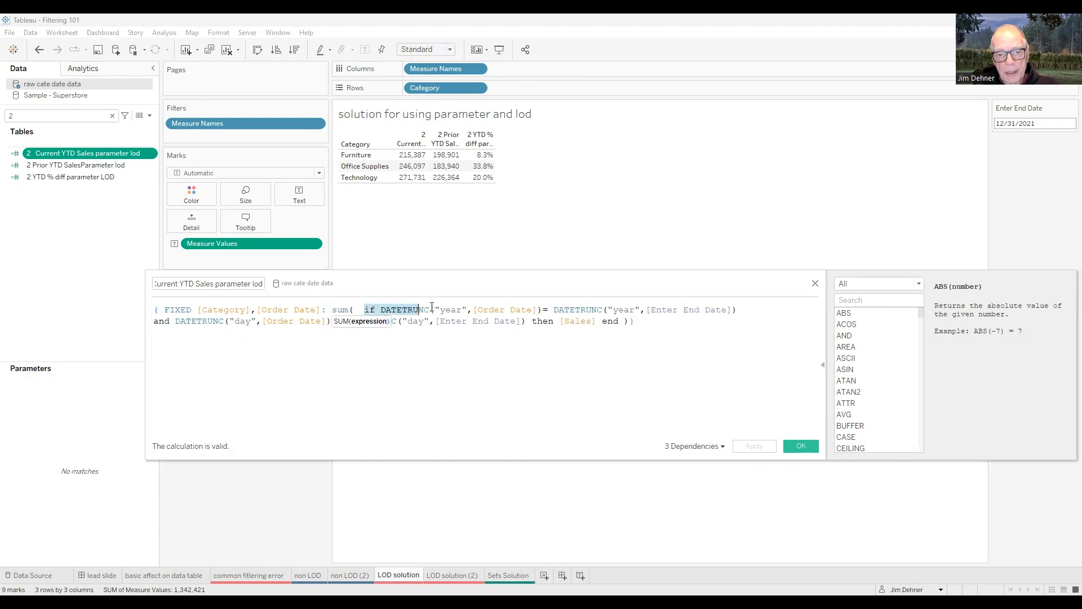
left_click_drag(551, 322, 551, 364)
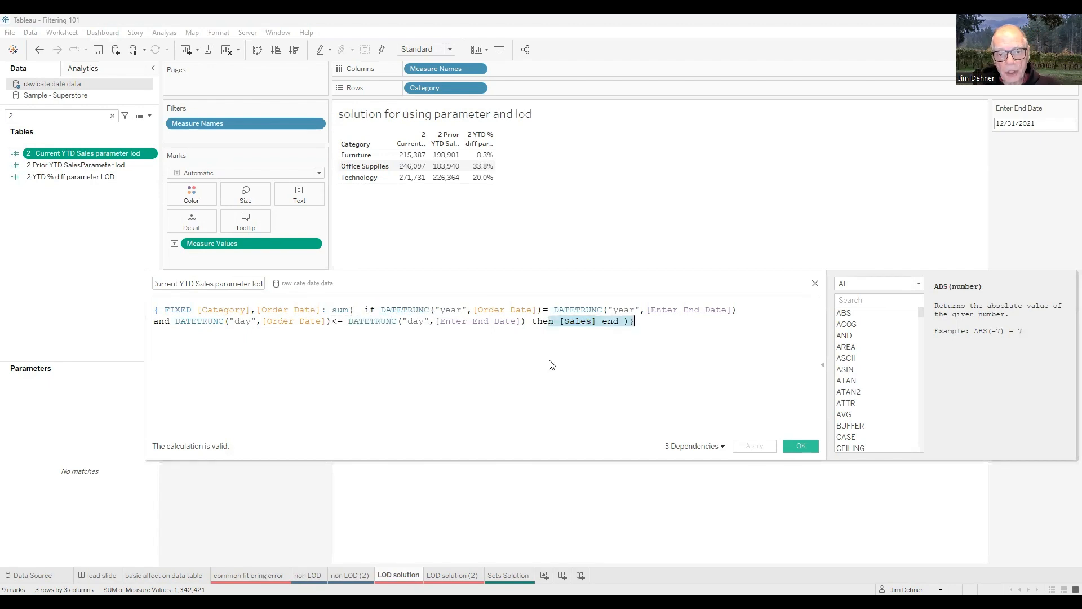
left_click(525, 360)
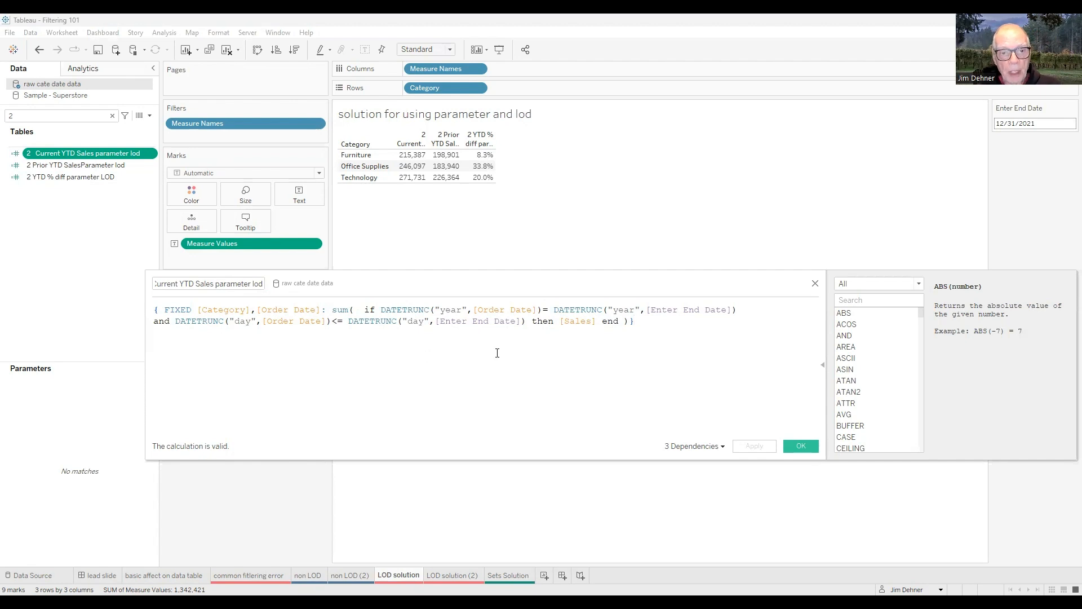
left_click(815, 283)
- Review the formula of the 2 Prior YTD SalesParameter lod field in enlarged text and leave it unchanged
left_click(97, 164)
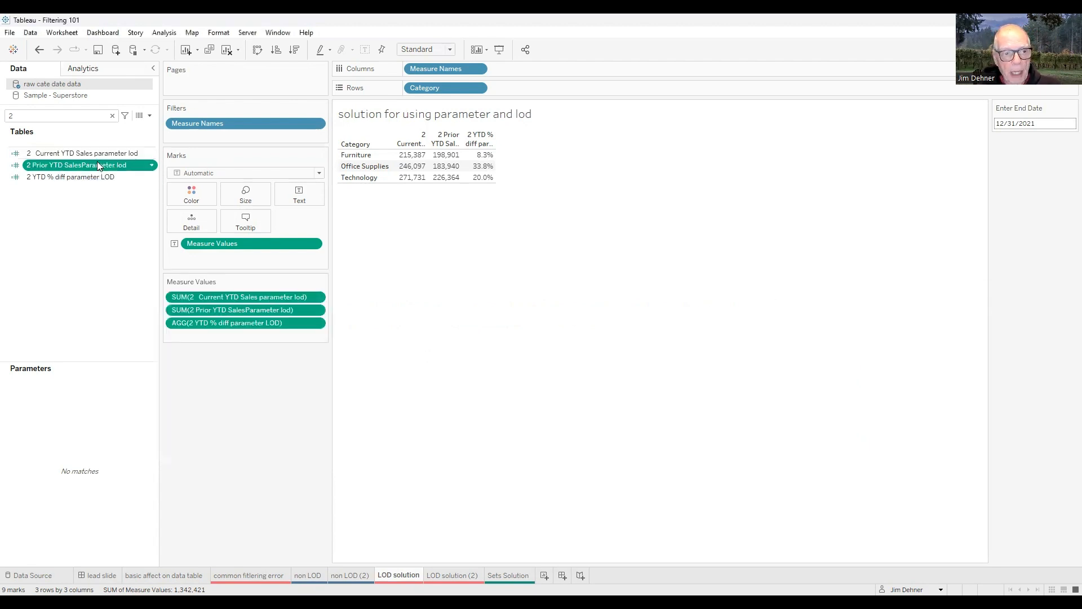
right_click(97, 163)
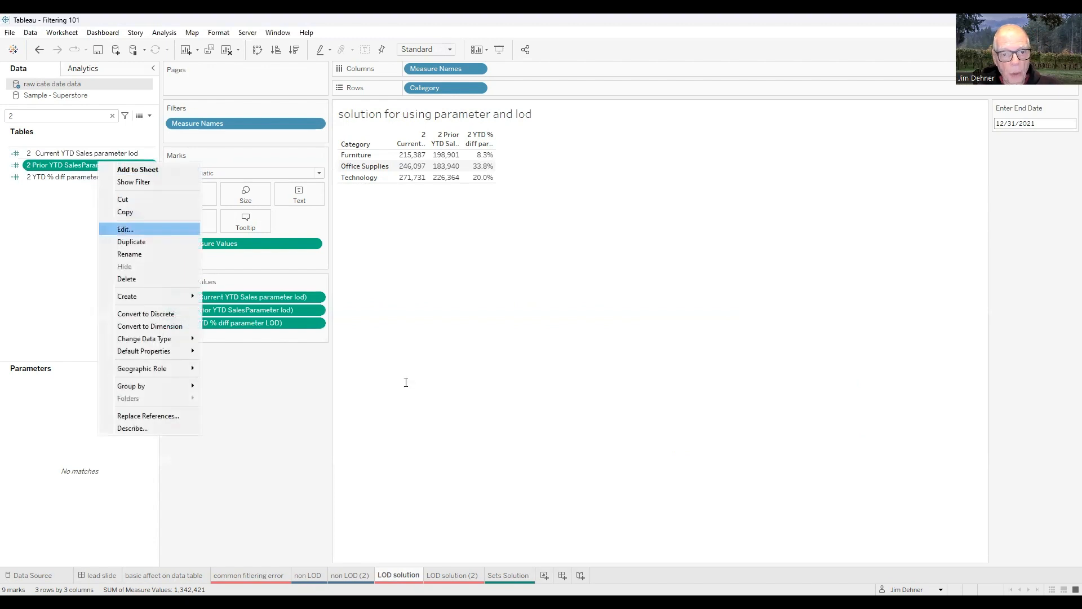
left_click(123, 229)
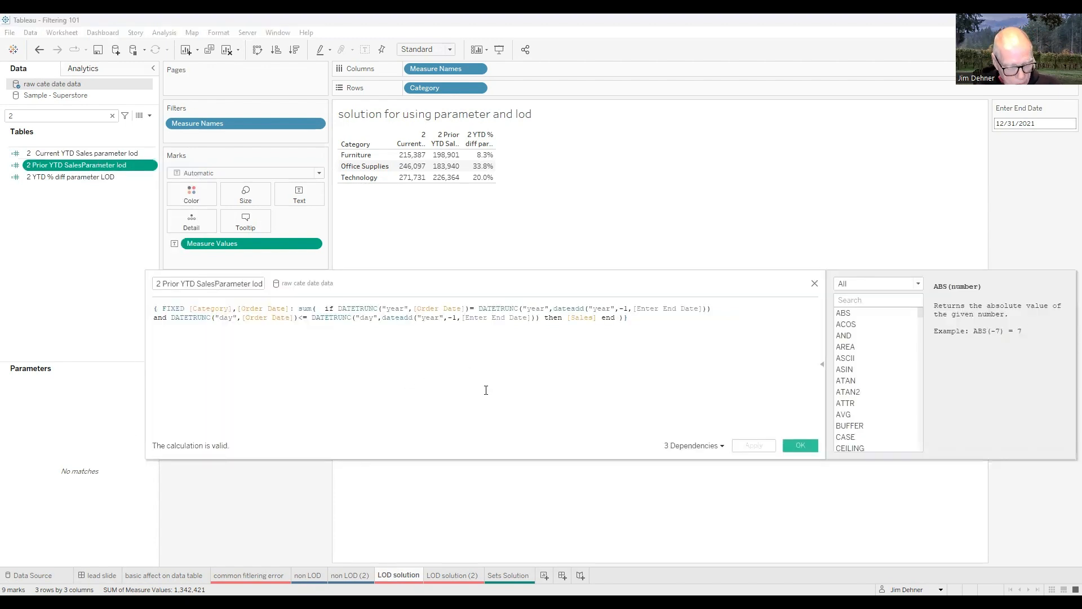
scroll(483, 389, "up", 2, "ctrl")
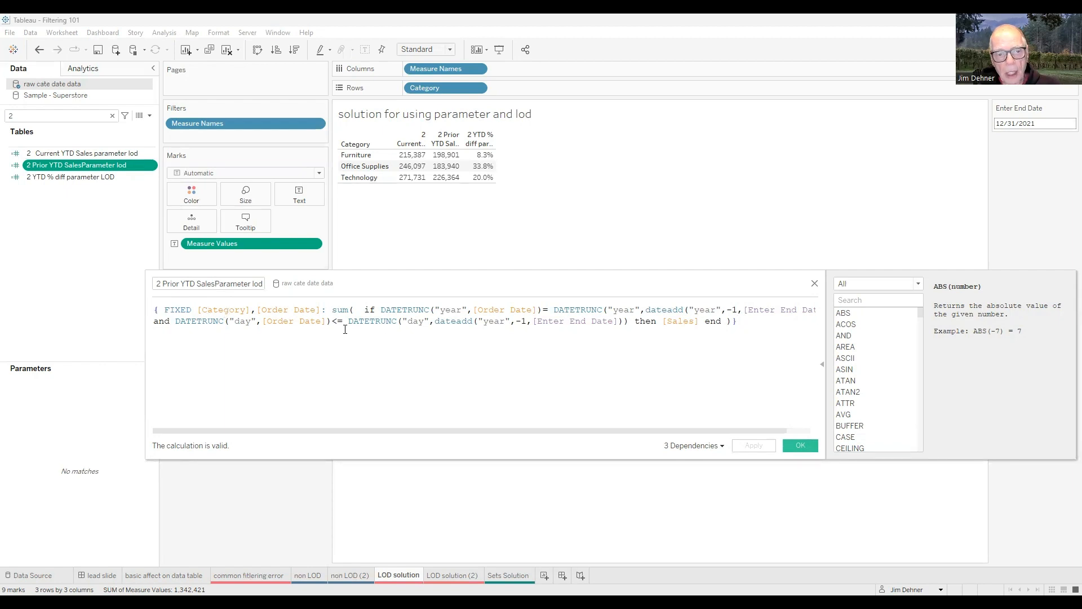
left_click(800, 445)
- Review the formula of the 2 YTD % diff parameter LOD field in enlarged text and close it unchanged
right_click(72, 176)
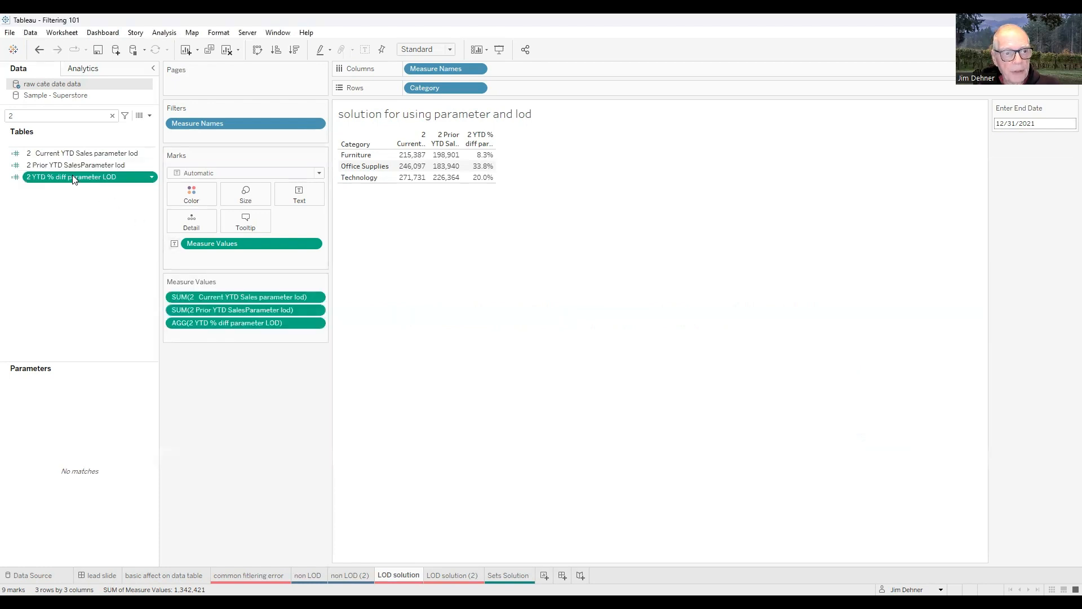
left_click(100, 243)
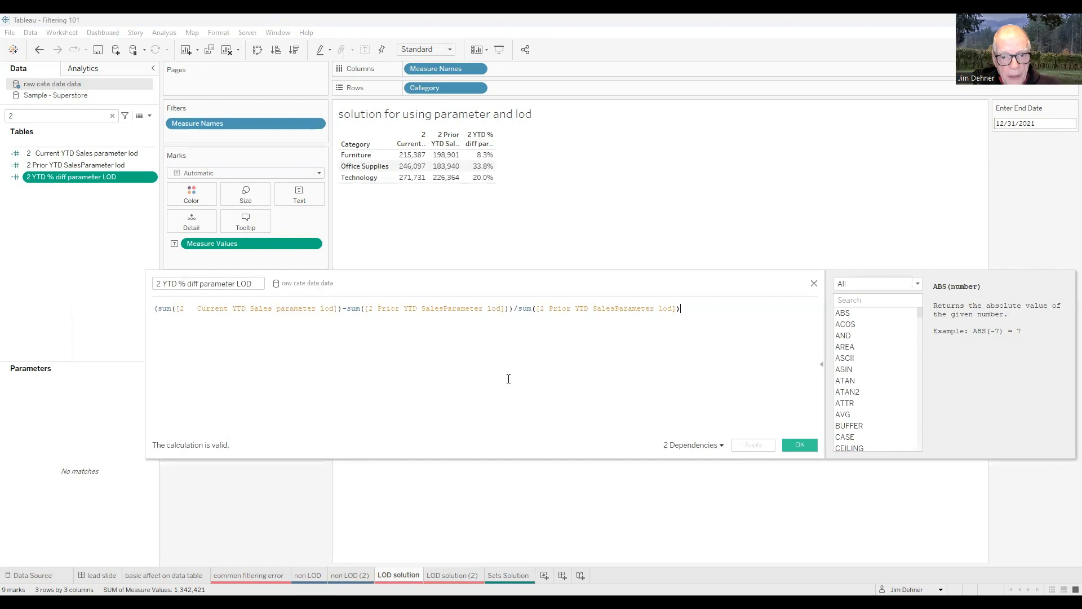
scroll(508, 379, "up", 2, "ctrl")
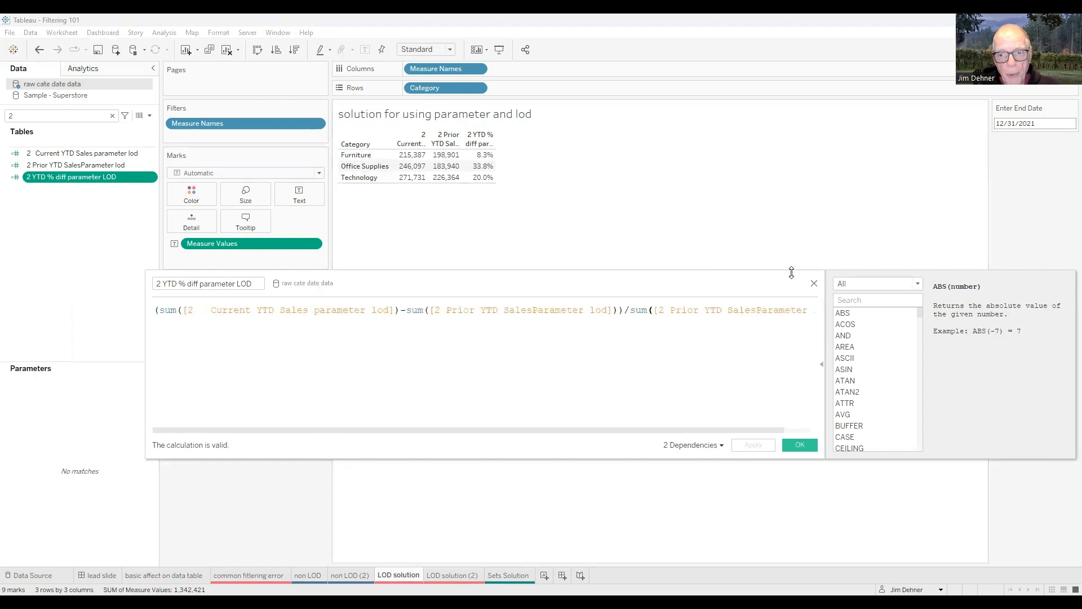
left_click(814, 284)
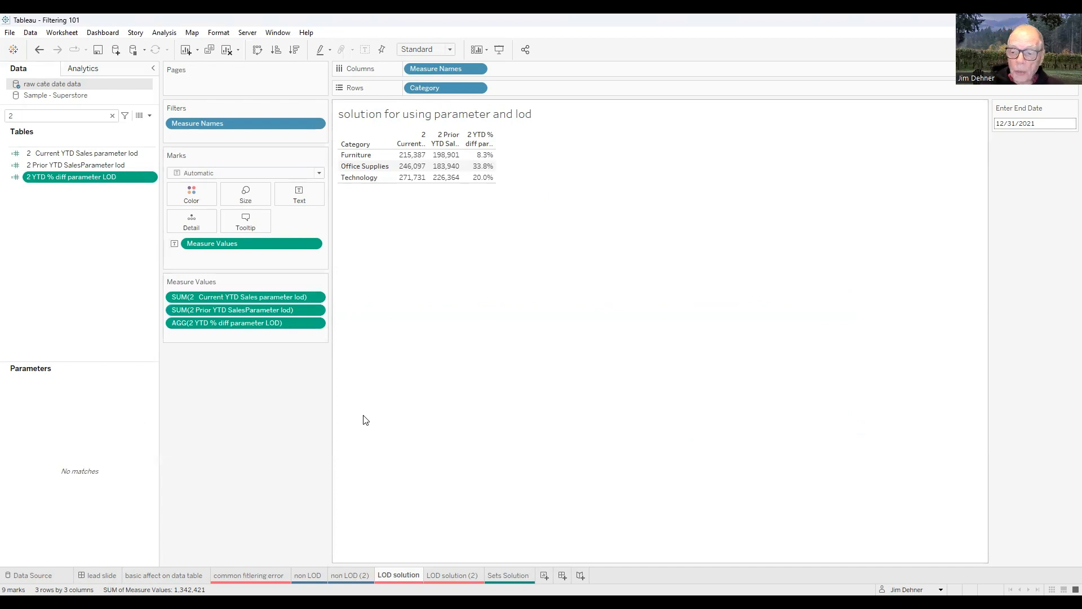
- Switch to the Sets Solution sheet and search the data fields for "3"
left_click(508, 575)
double_click(20, 116)
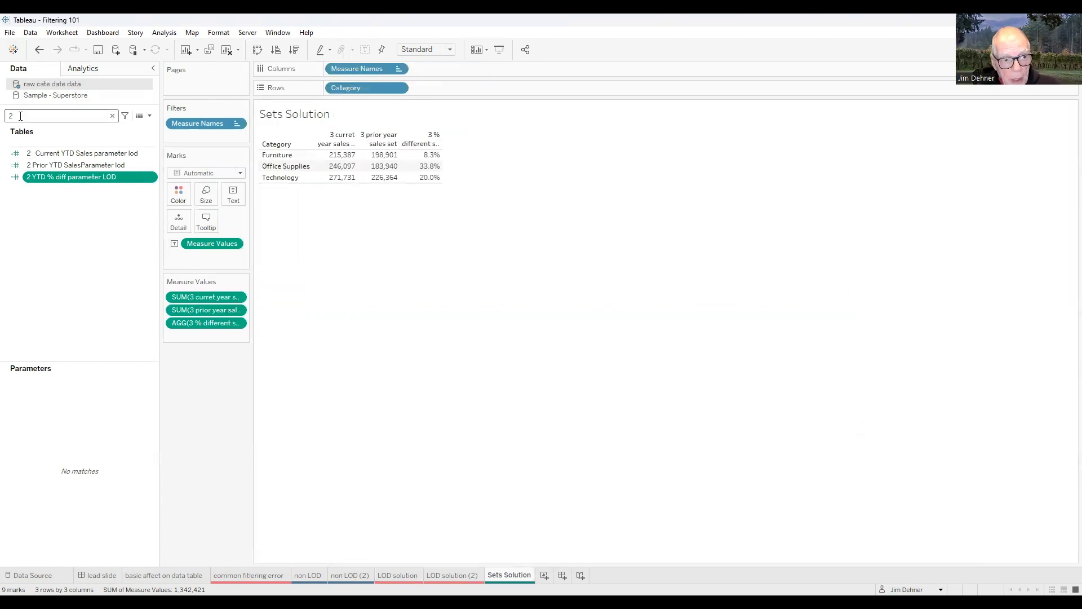
key("BackSpace")
type("3")
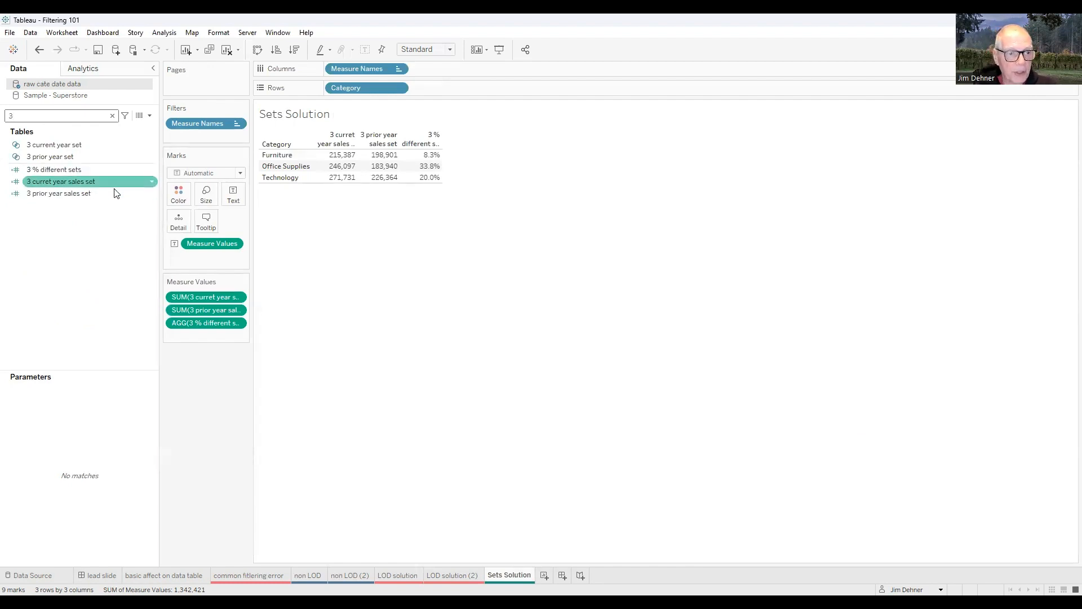
- Examine the full condition formula of the 3 current year set and close its definition unchanged
right_click(46, 150)
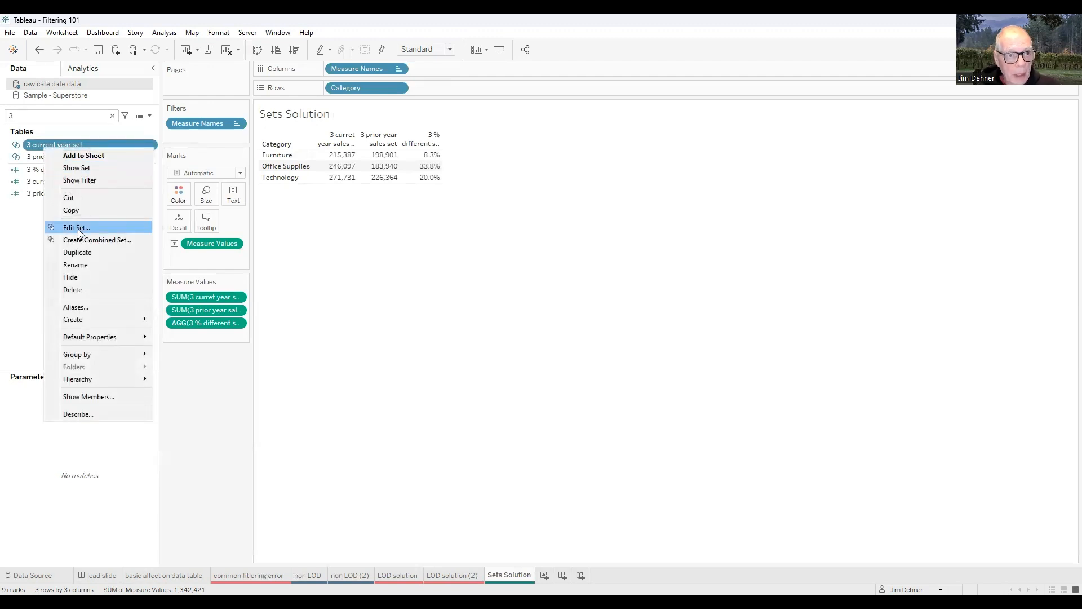
left_click(78, 229)
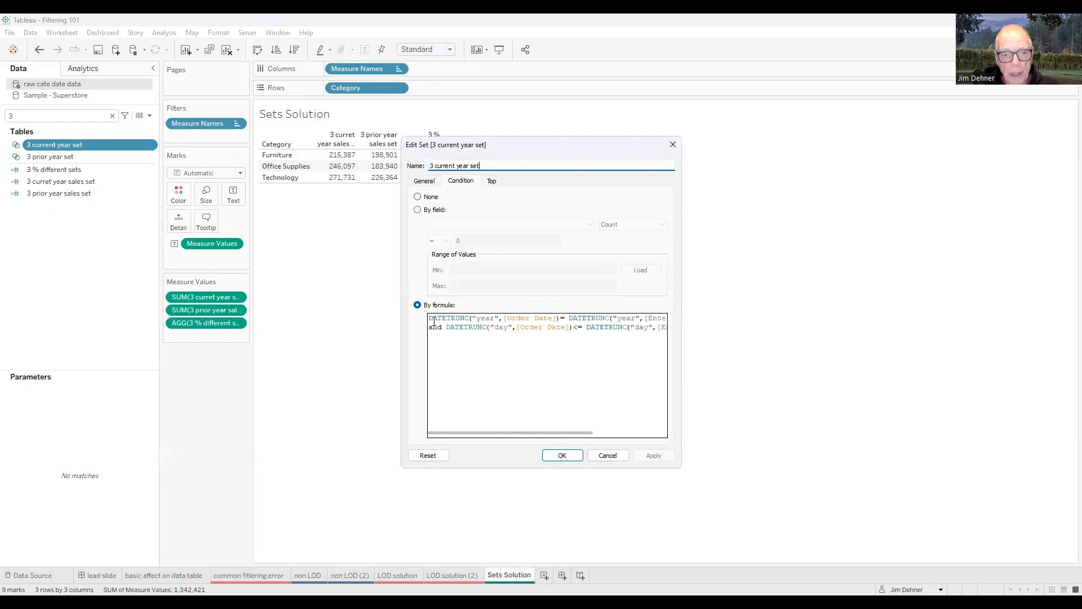
left_click(524, 436)
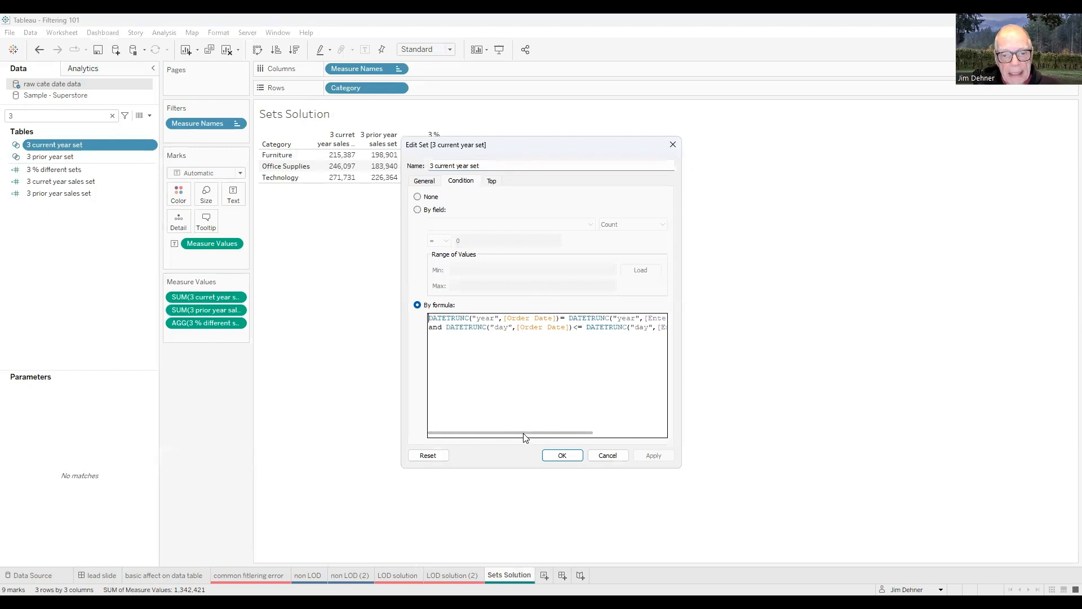
mouse_move(524, 437)
left_mouse_down()
mouse_move(587, 445)
mouse_move(535, 430)
left_mouse_up()
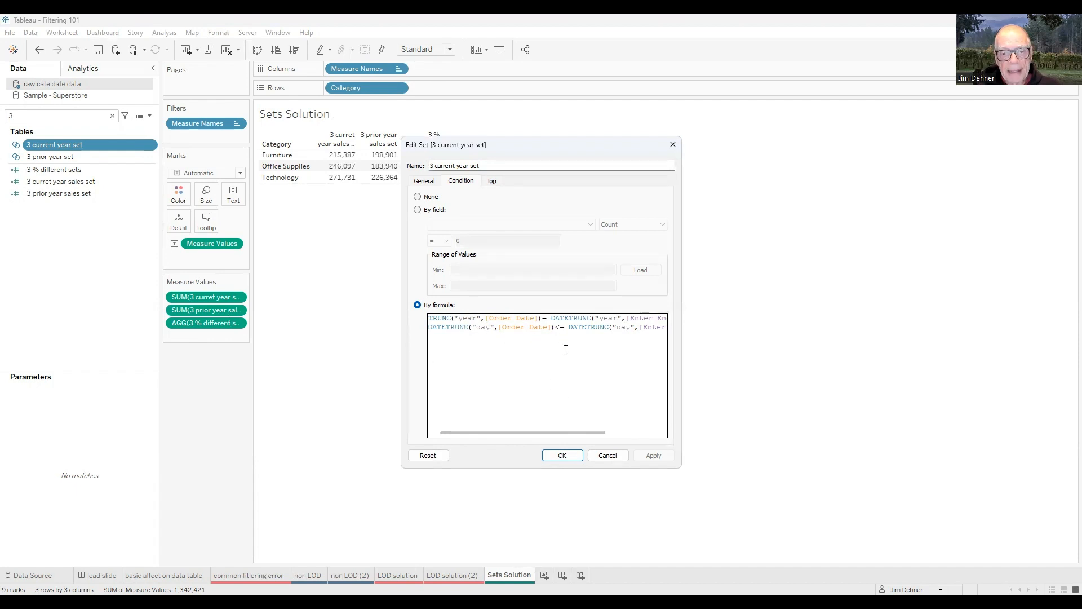
left_click_drag(538, 433, 583, 432)
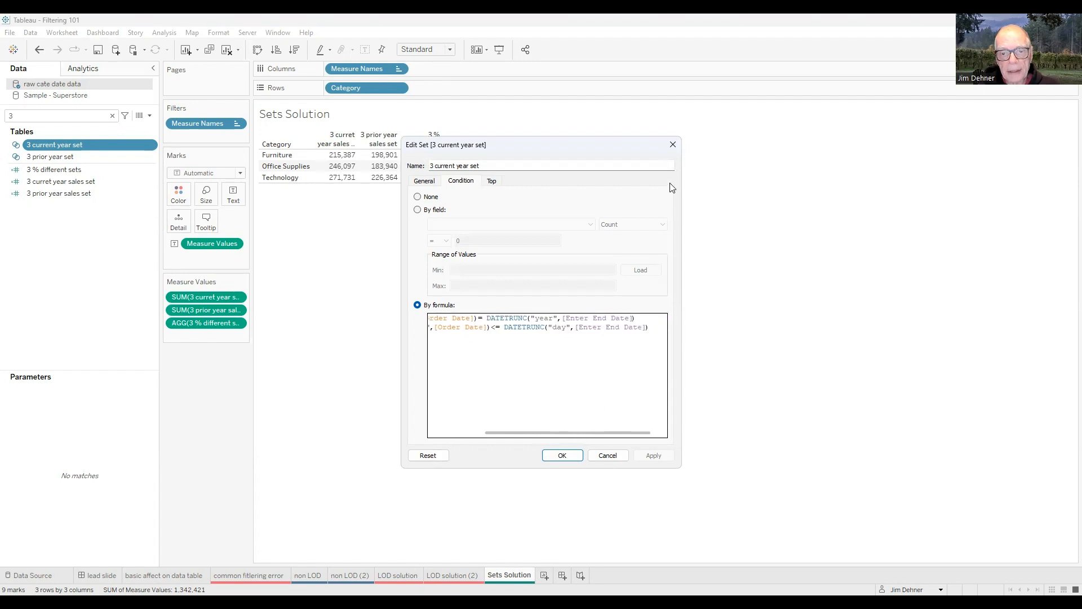
left_click(674, 145)
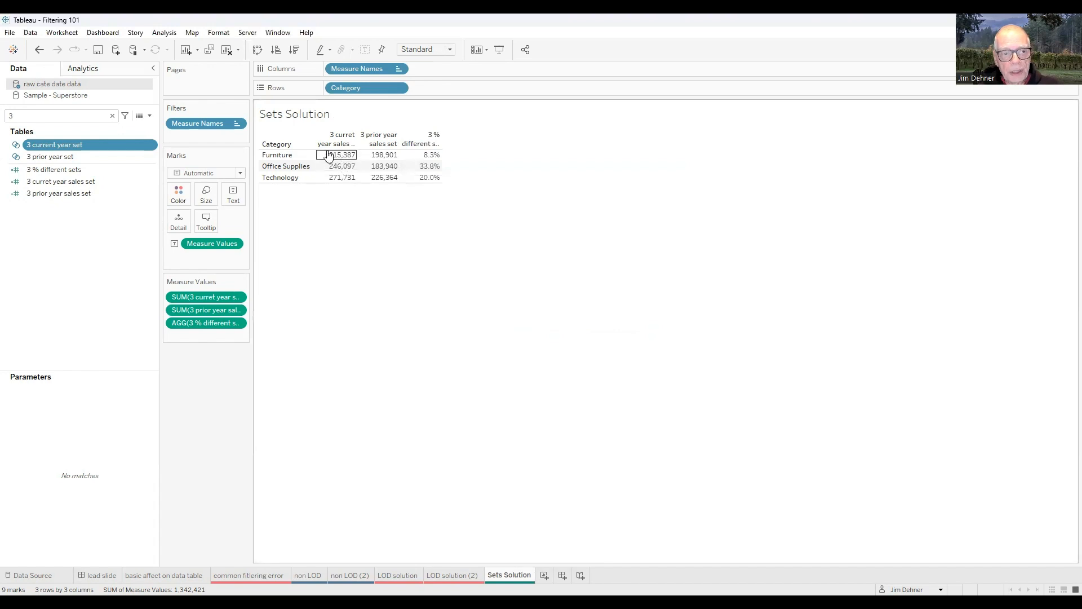
- Examine the full condition formula of the 3 prior year set and cancel without changes
right_click(63, 157)
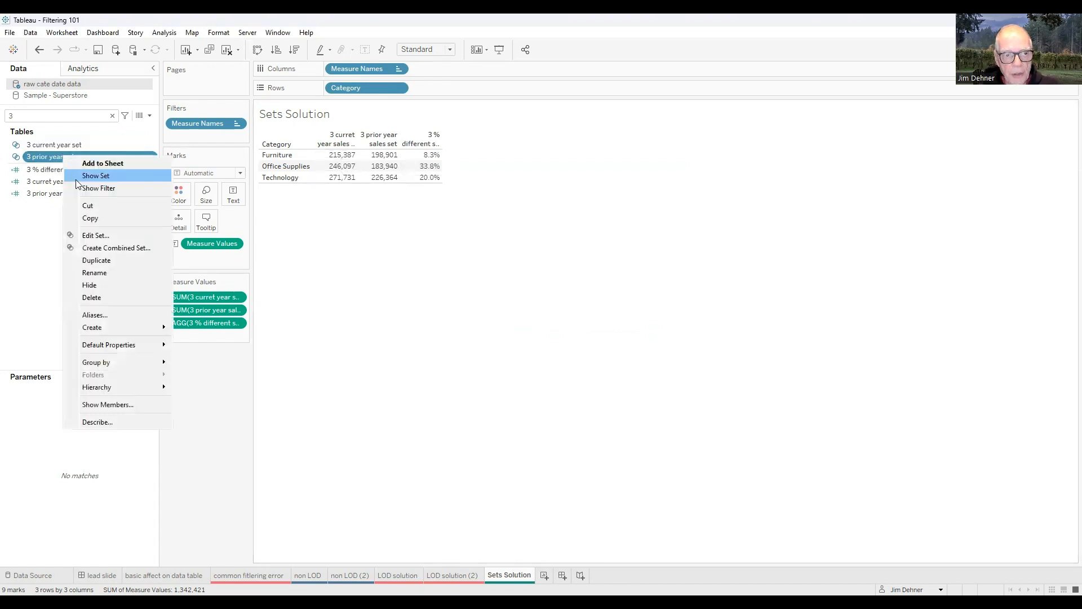
left_click(92, 237)
left_click(473, 181)
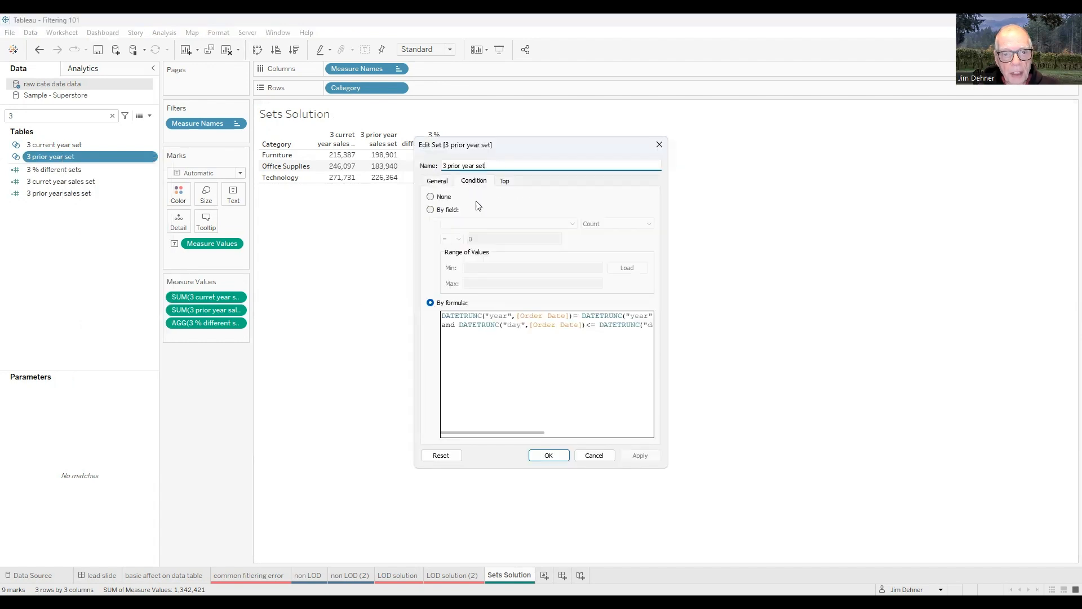
left_click_drag(516, 433, 637, 435)
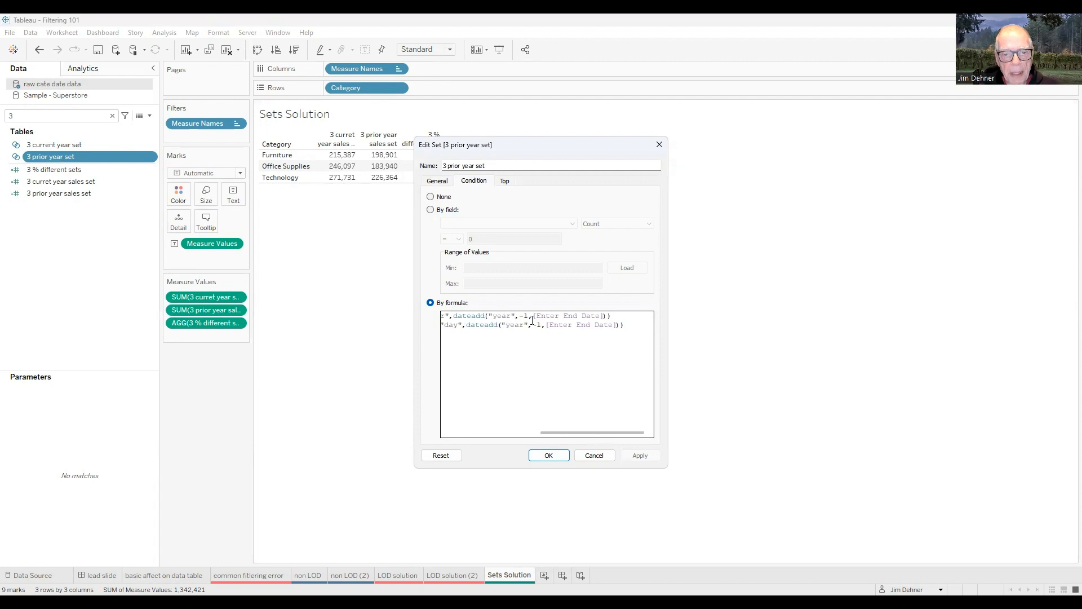
left_click(595, 456)
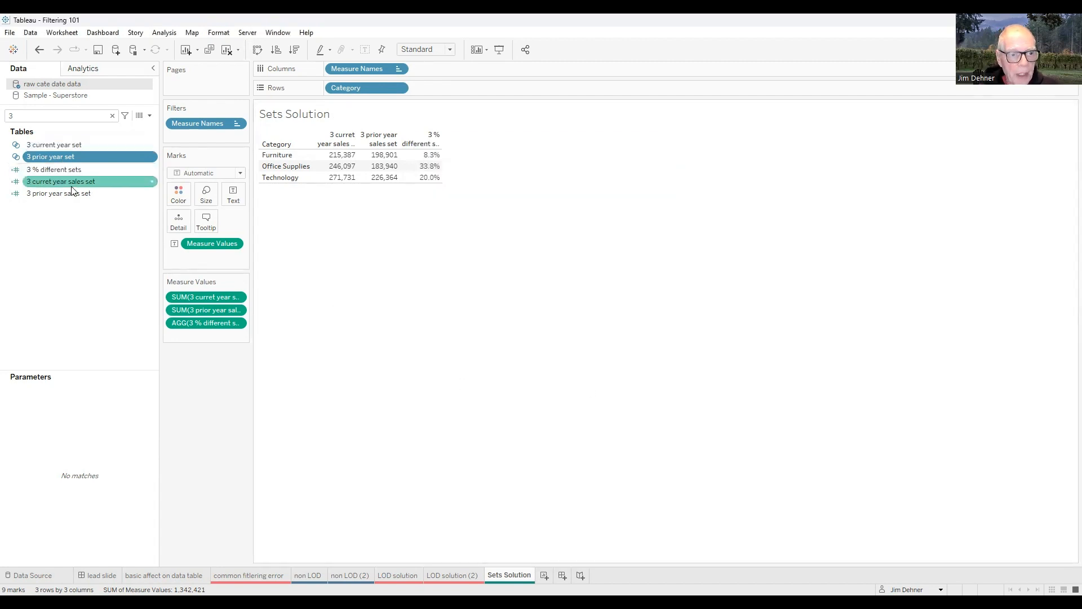
- Review the formula of the 3 curret year sales set field and leave it unchanged
right_click(55, 180)
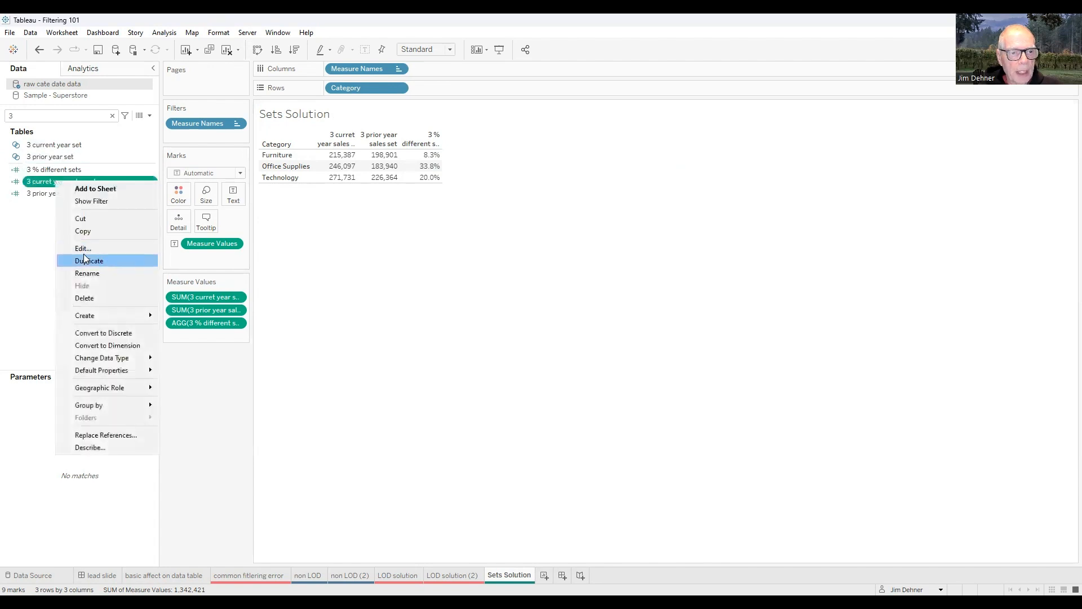
left_click(83, 251)
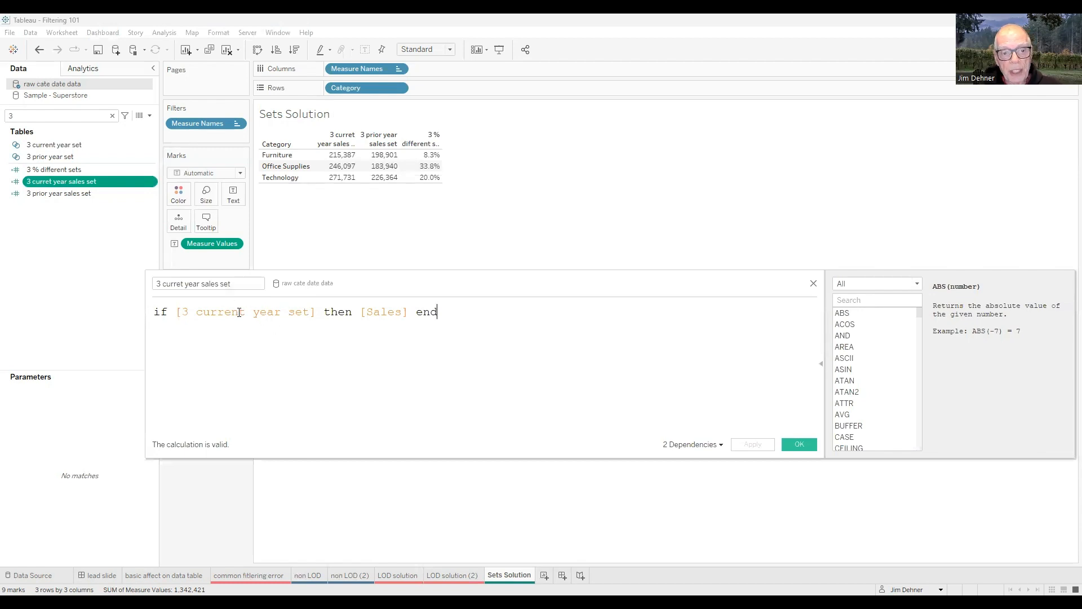
left_click(807, 449)
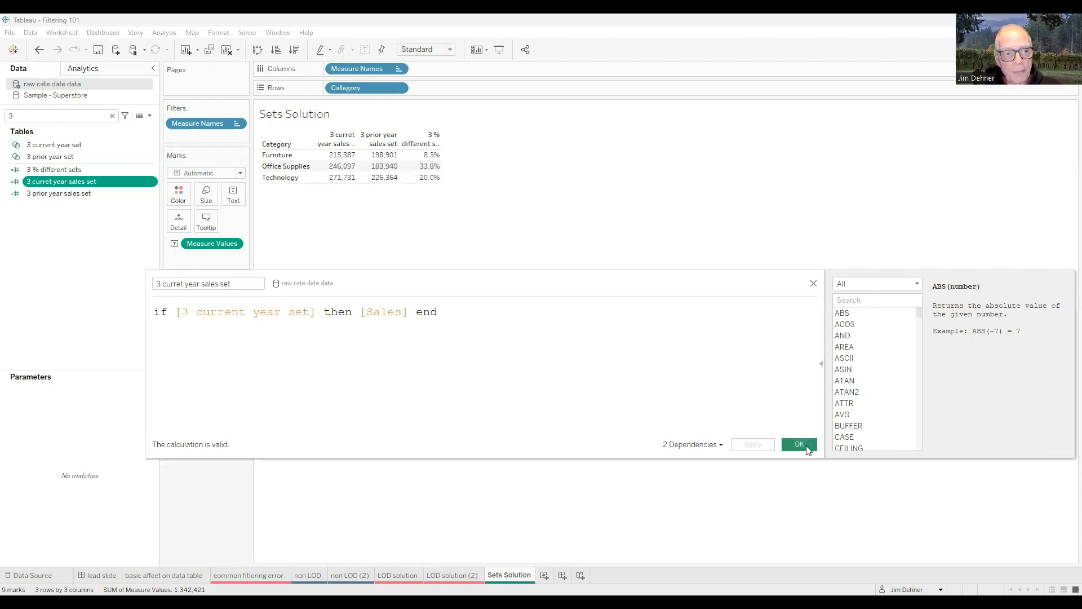
- Review the formula of the 3 prior year sales set field in enlarged text and close it unchanged
right_click(73, 198)
left_click(102, 262)
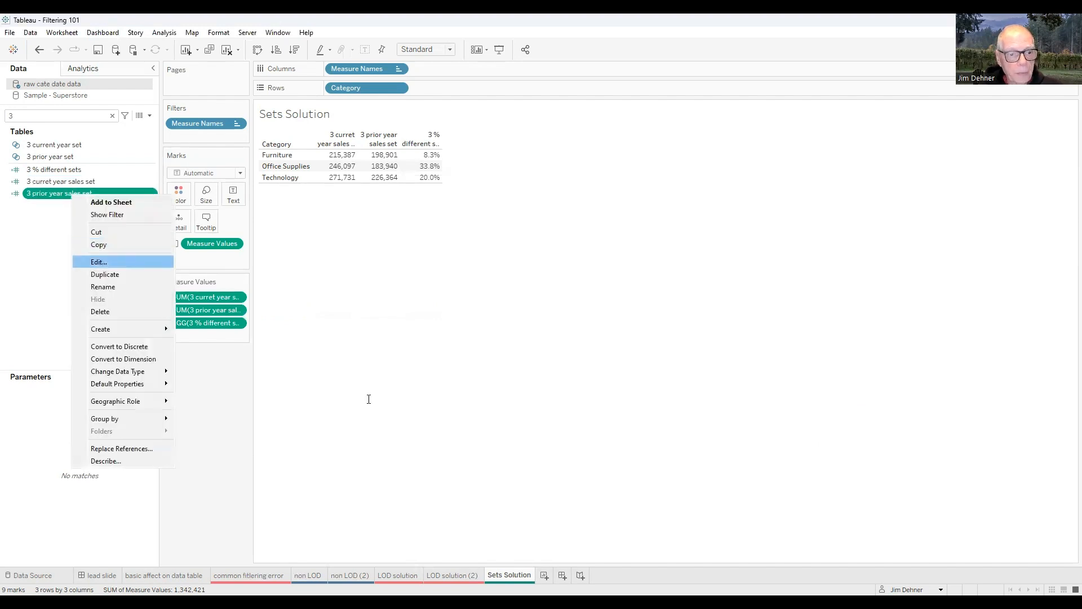
scroll(357, 382, "up", 4)
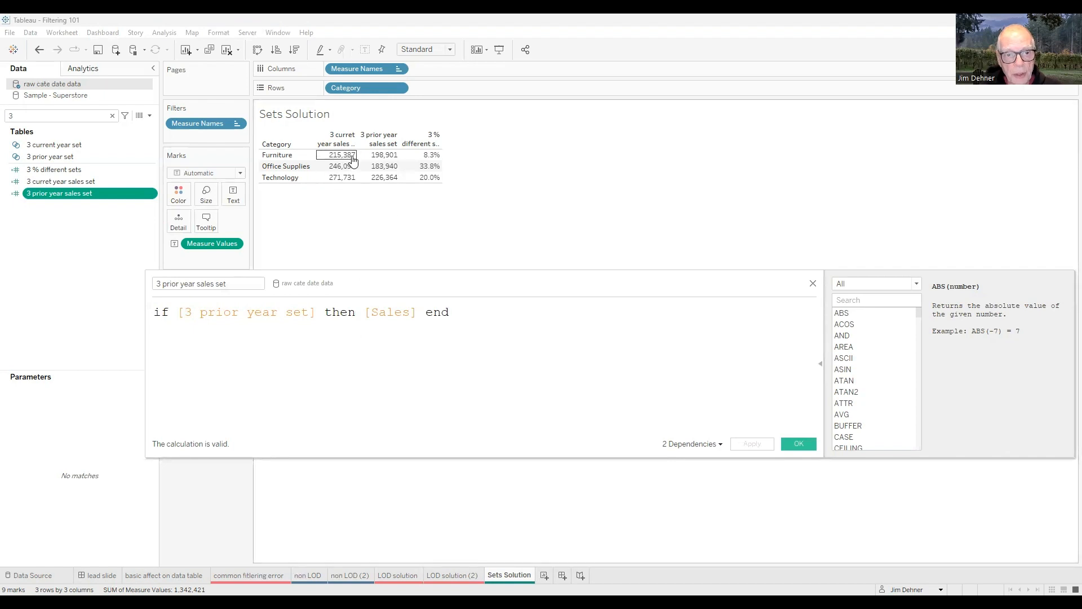
left_click(813, 286)
- Review the formula of the 3 % different sets field in enlarged text
left_click(52, 170)
right_click(56, 170)
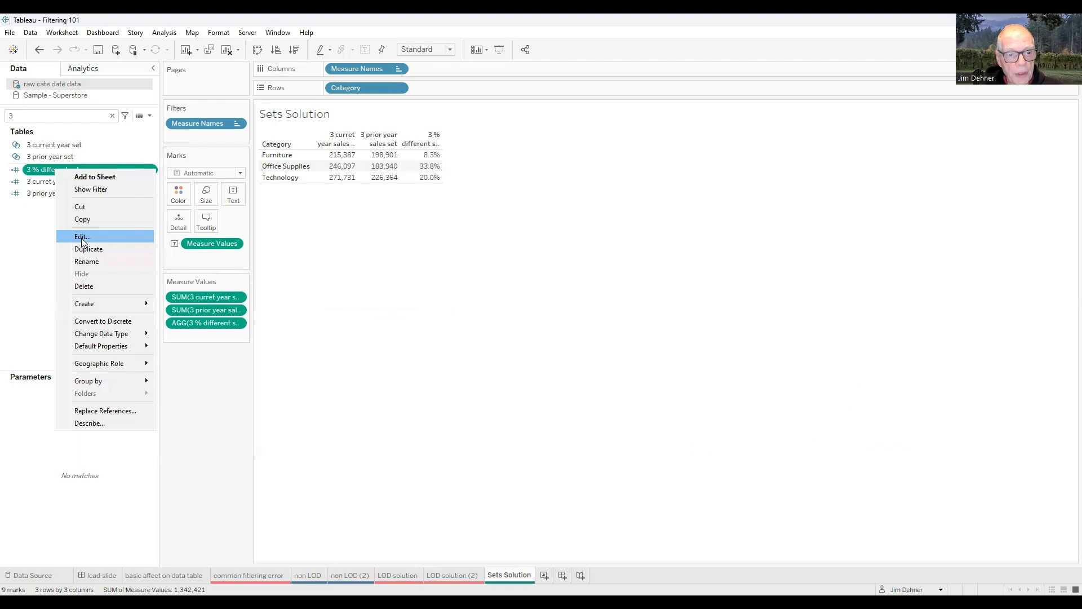
left_click(82, 236)
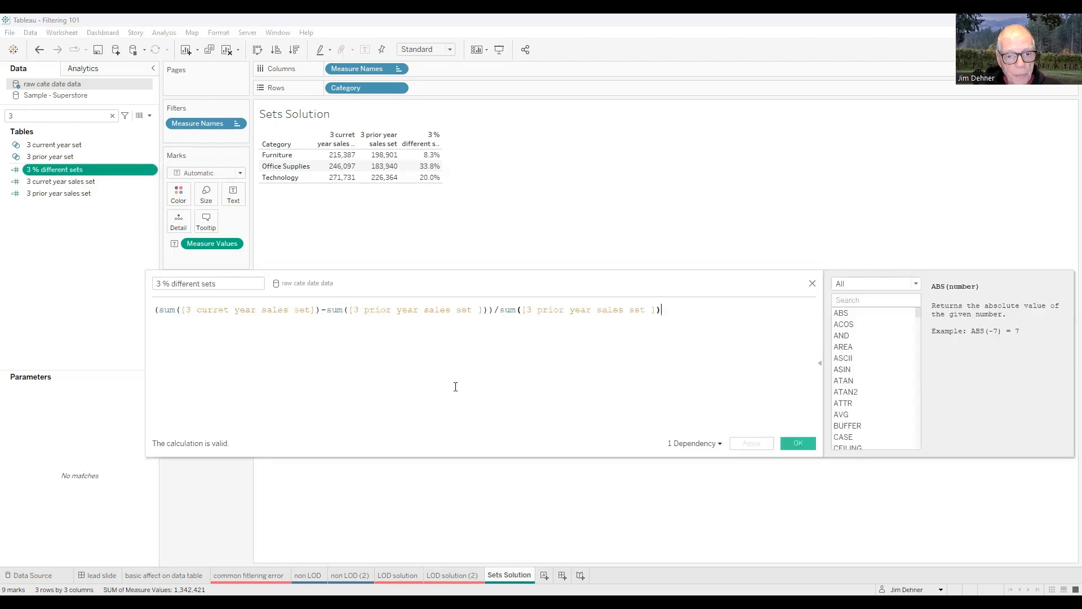
scroll(455, 386, "up", 1)
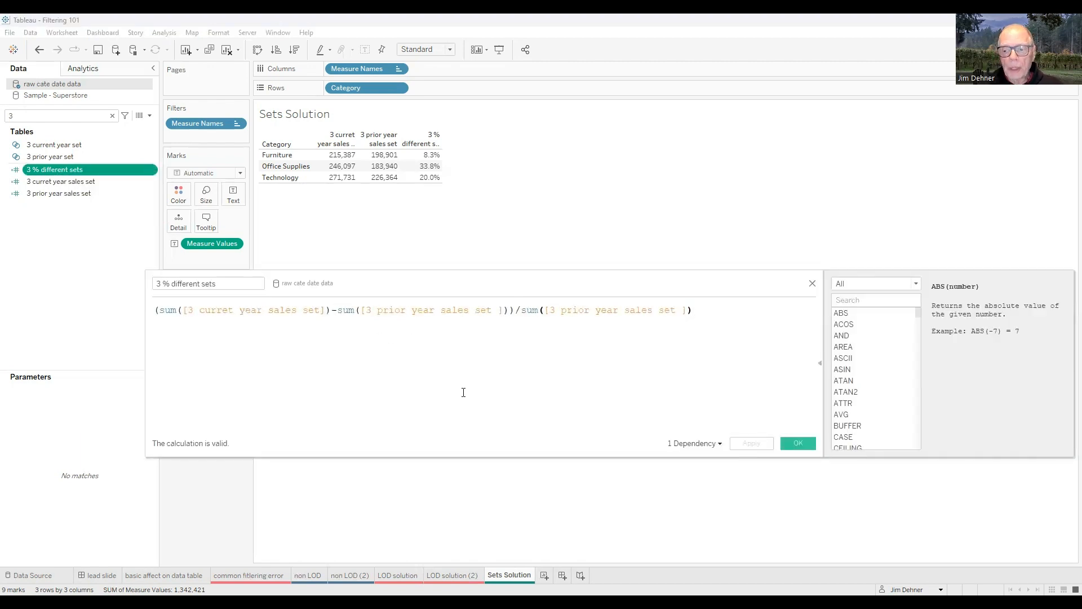